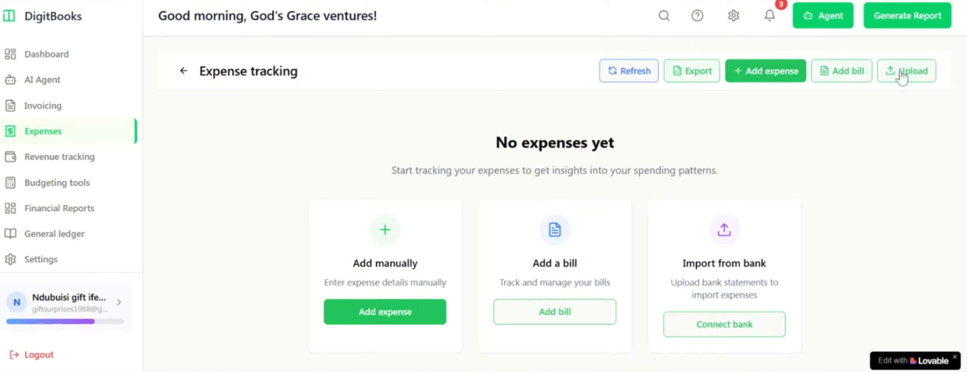
Start a manual expense entry and name the expense "branding".
{"action": "scroll", "coordinate": [555, 227], "scroll_direction": "down", "scroll_amount": 1}
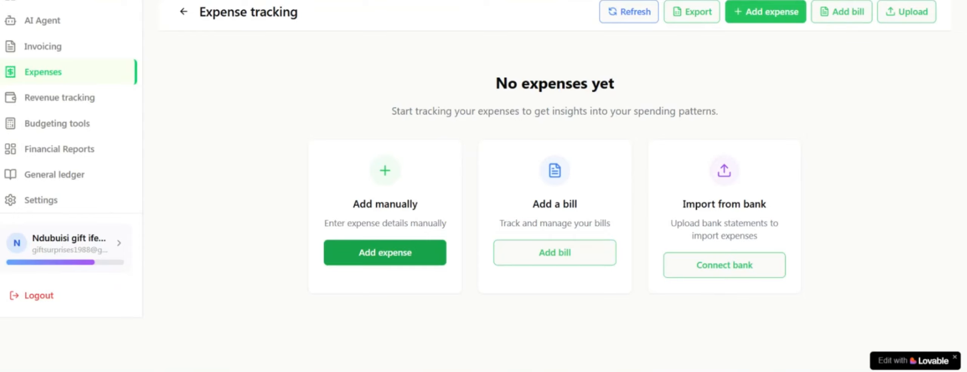
{"action": "left_click", "coordinate": [384, 254]}
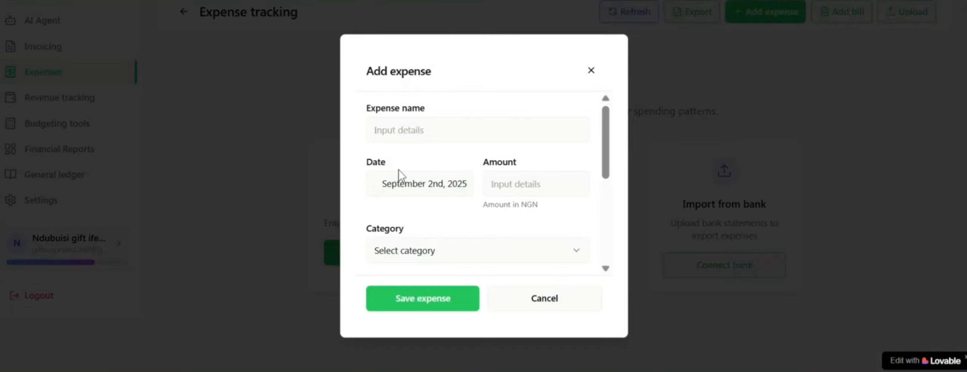
{"action": "scroll", "coordinate": [429, 236], "scroll_direction": "down", "scroll_amount": 2}
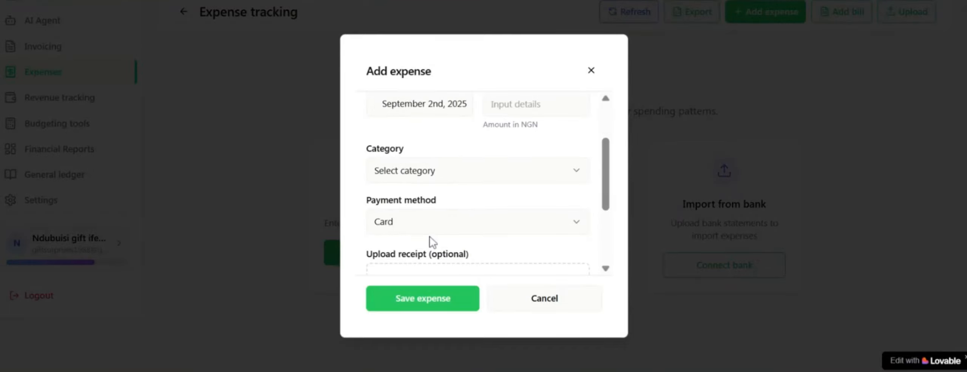
{"action": "scroll", "coordinate": [419, 232], "scroll_direction": "down", "scroll_amount": 3}
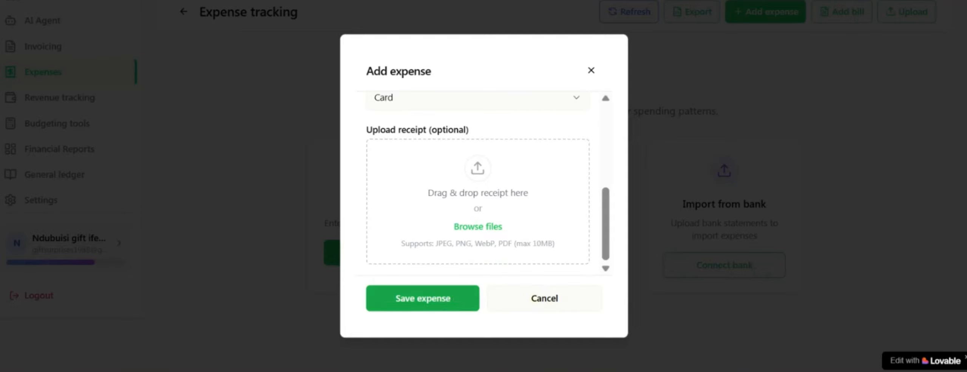
{"action": "scroll", "coordinate": [503, 220], "scroll_direction": "up", "scroll_amount": 5}
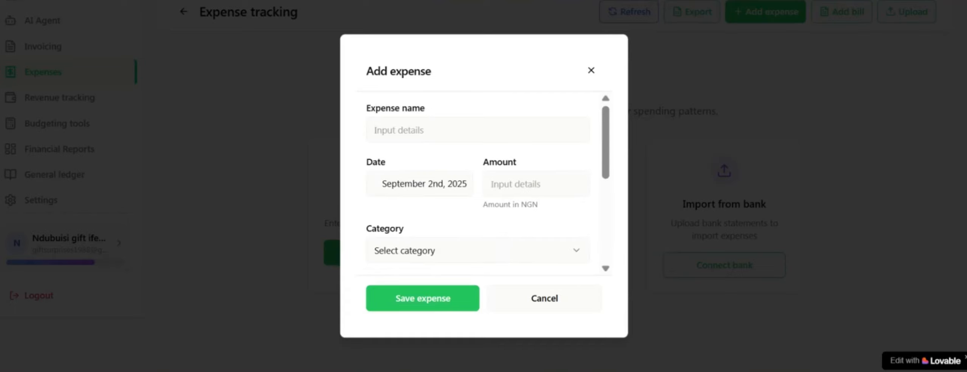
{"action": "left_click", "coordinate": [478, 130]}
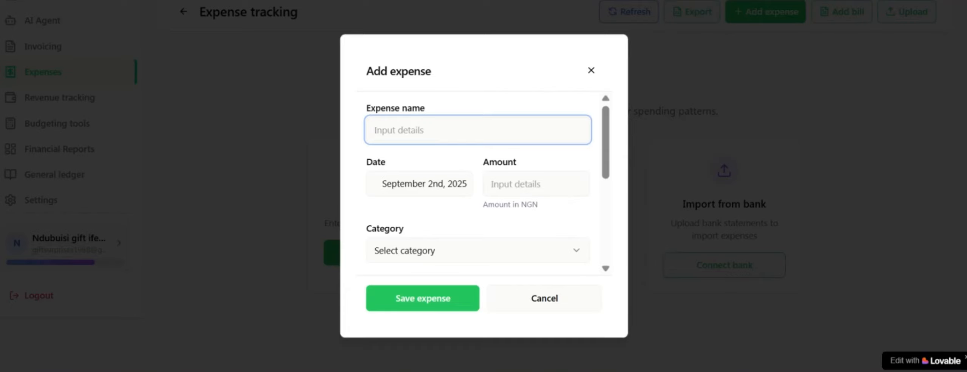
{"action": "type", "text": "branding"}
Date the branding expense September 2nd, 2025 and set its amount to 40000 NGN.
{"action": "left_click", "coordinate": [435, 189]}
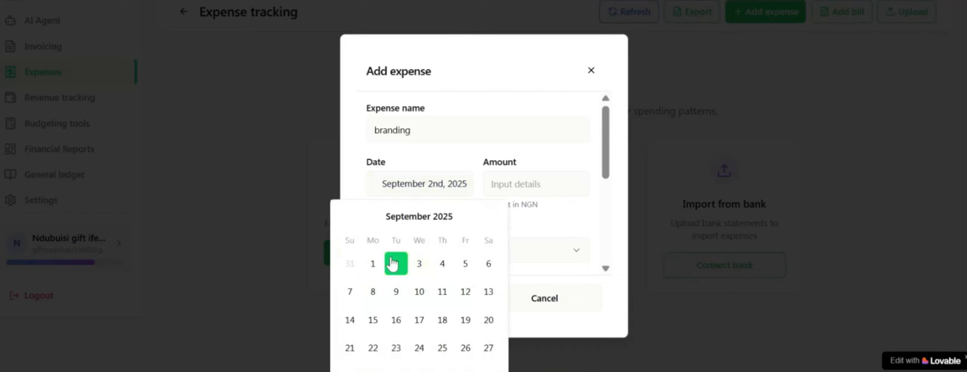
{"action": "left_click", "coordinate": [393, 271]}
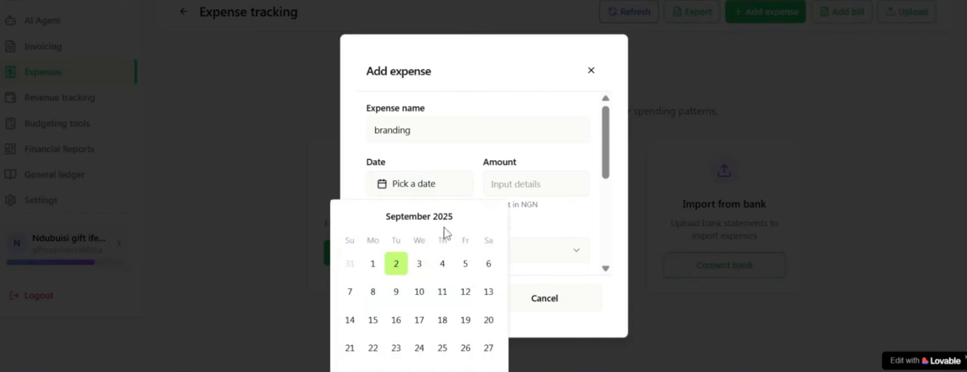
{"action": "left_click", "coordinate": [396, 265]}
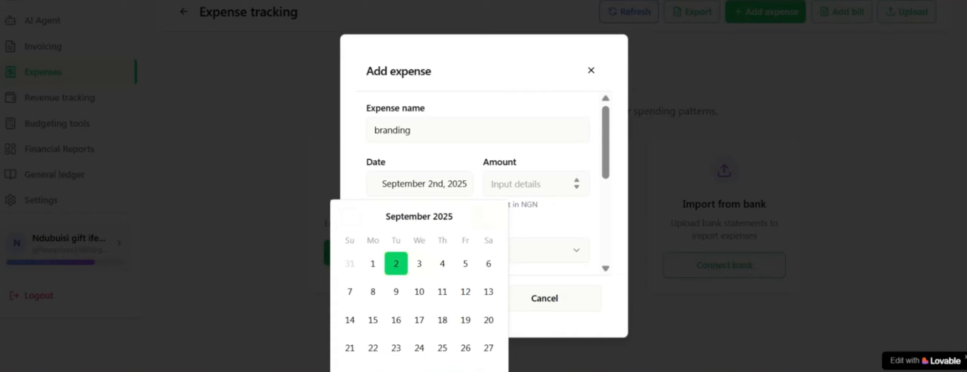
{"action": "left_click", "coordinate": [495, 184]}
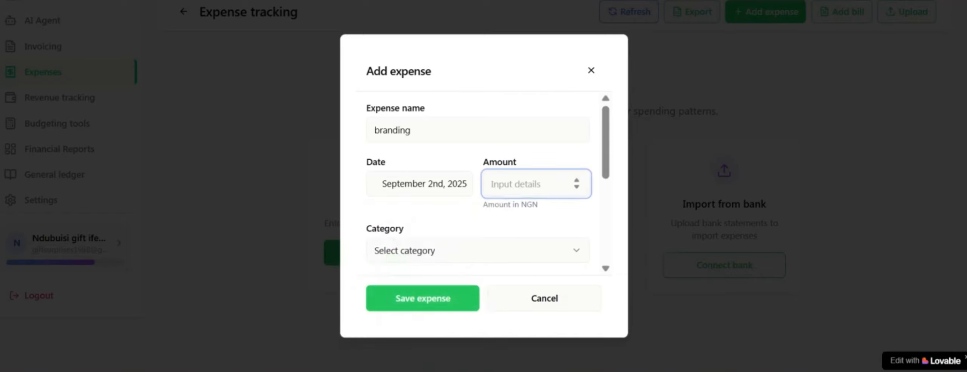
{"action": "type", "text": "40000"}
Set the expense's category to Marketing and its payment method to Cash.
{"action": "scroll", "coordinate": [506, 226], "scroll_direction": "down", "scroll_amount": 4}
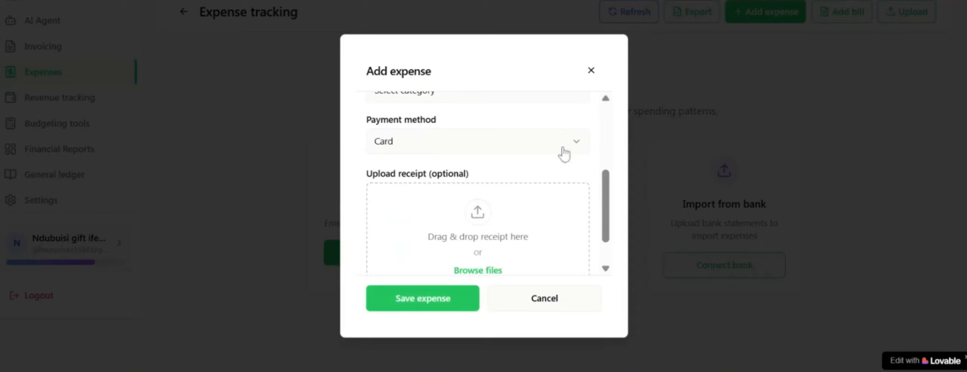
{"action": "scroll", "coordinate": [559, 157], "scroll_direction": "up", "scroll_amount": 4}
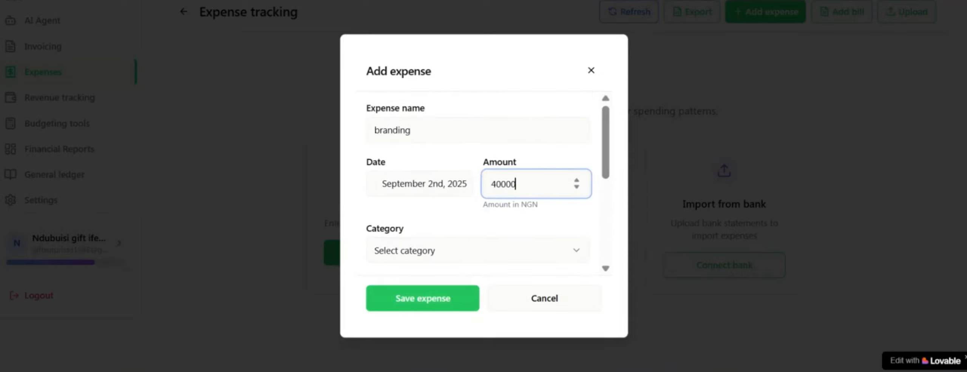
{"action": "scroll", "coordinate": [472, 207], "scroll_direction": "down", "scroll_amount": 2}
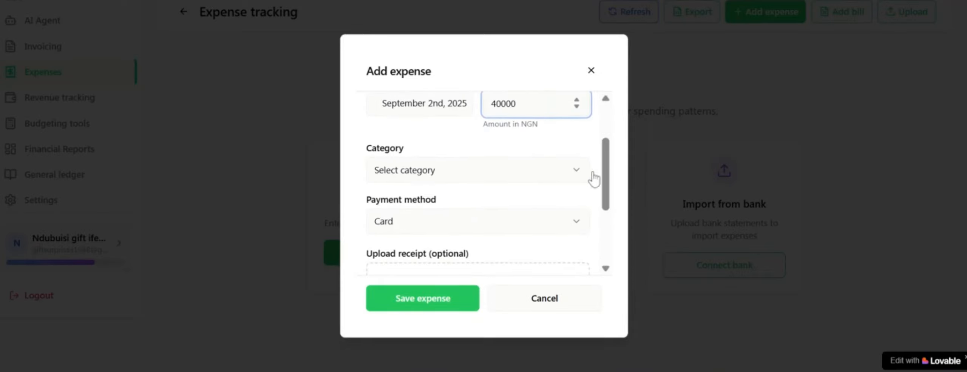
{"action": "left_click", "coordinate": [577, 178]}
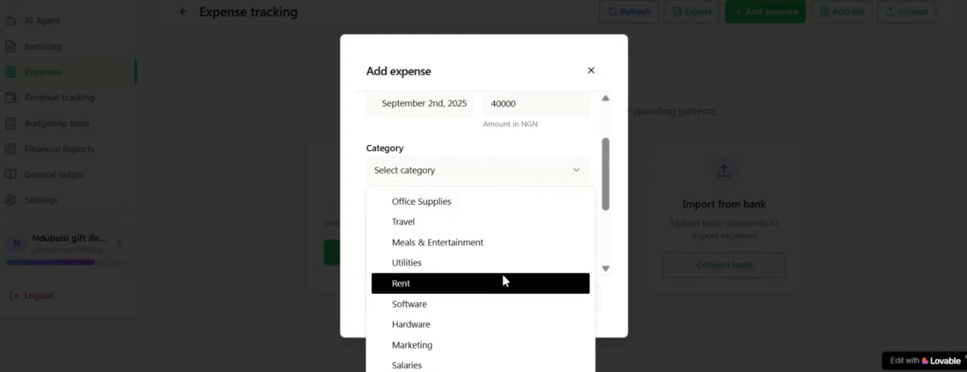
{"action": "scroll", "coordinate": [461, 242], "scroll_direction": "down", "scroll_amount": 1}
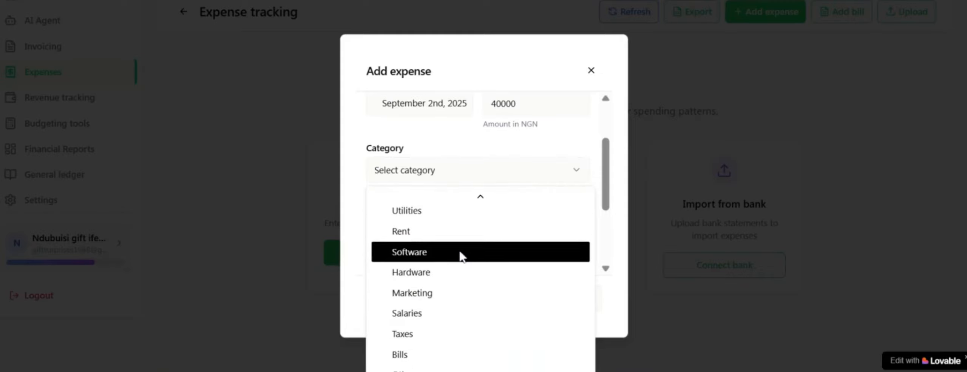
{"action": "left_click", "coordinate": [459, 297]}
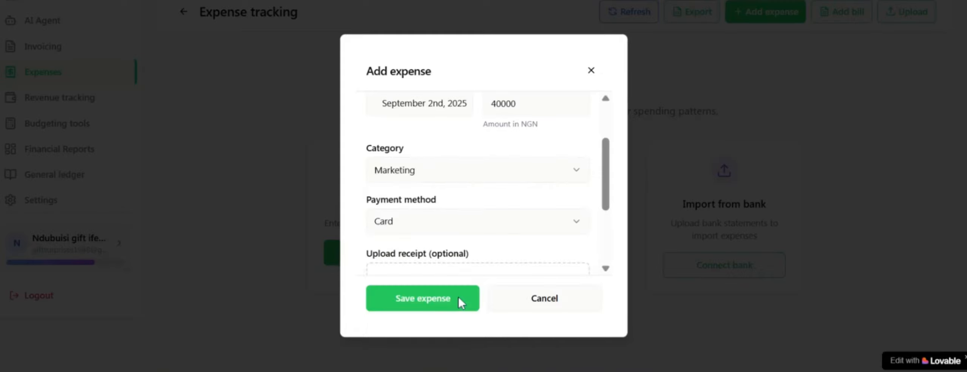
{"action": "left_click", "coordinate": [545, 231]}
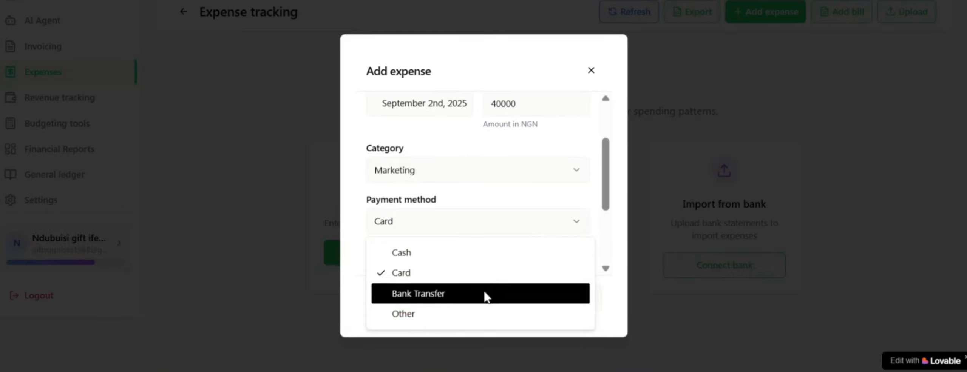
{"action": "left_click", "coordinate": [508, 254]}
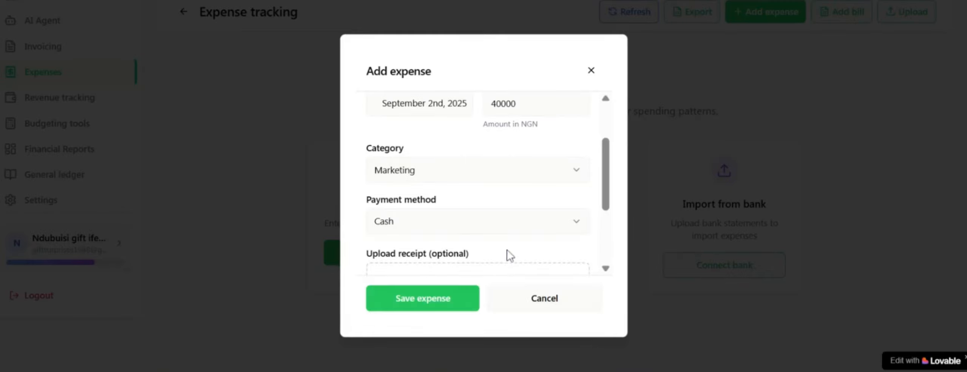
Attach the receipt Invoice--20250617.png to the branding expense and save it.
{"action": "scroll", "coordinate": [507, 250], "scroll_direction": "down", "scroll_amount": 3}
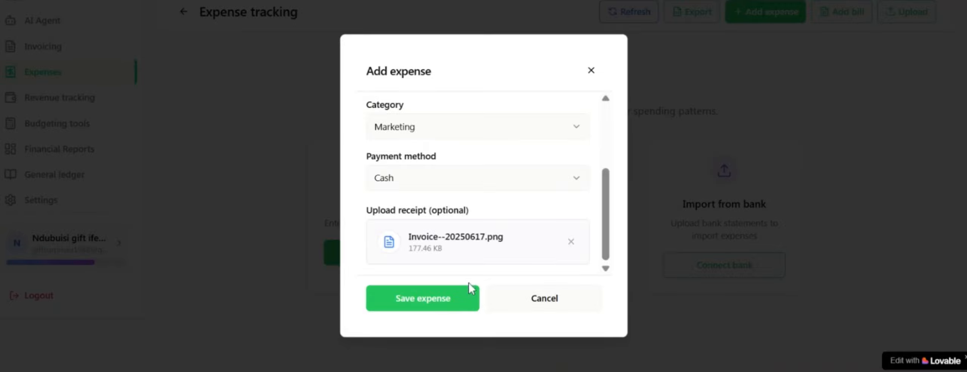
{"action": "left_click", "coordinate": [426, 306]}
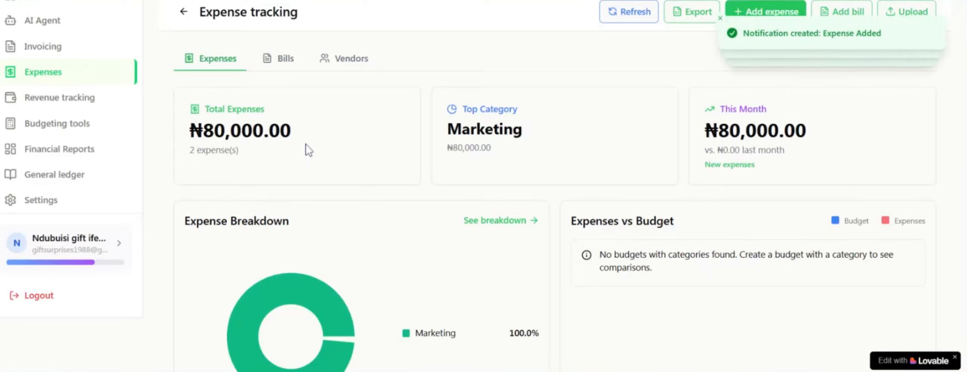
Examine the expense summary cards, the breakdown and budget charts, and the list of recorded expenses.
{"action": "key", "text": "ctrl+minus"}
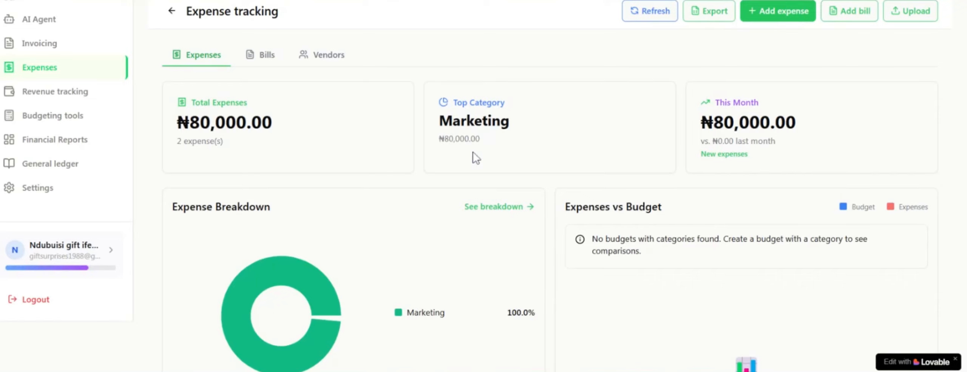
{"action": "key", "text": "ctrl+minus"}
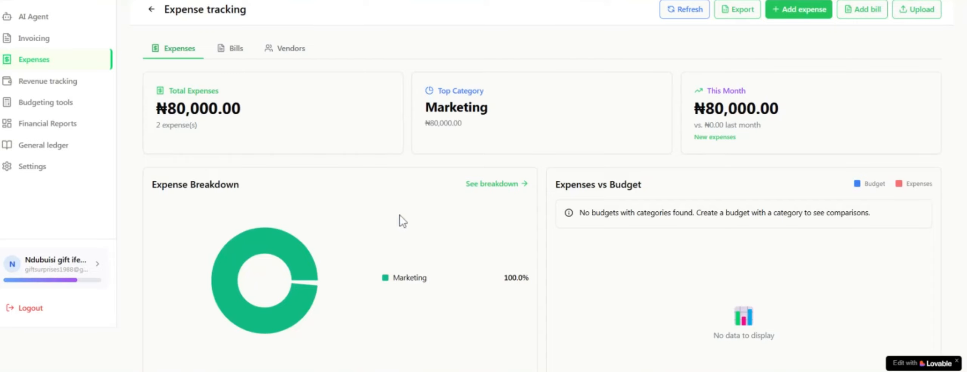
{"action": "scroll", "coordinate": [400, 215], "scroll_direction": "down", "scroll_amount": 2}
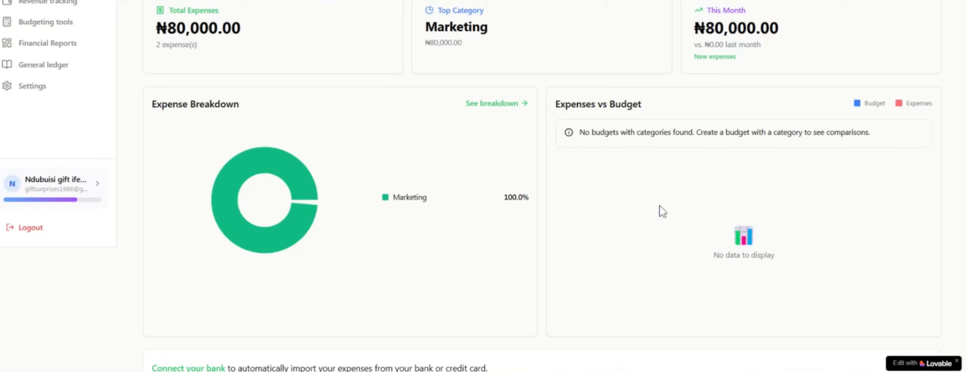
{"action": "scroll", "coordinate": [660, 206], "scroll_direction": "down", "scroll_amount": 5}
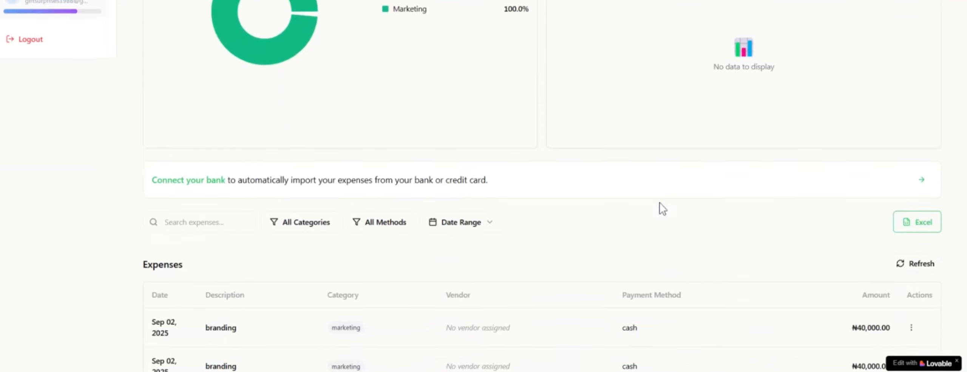
{"action": "scroll", "coordinate": [661, 207], "scroll_direction": "down", "scroll_amount": 1}
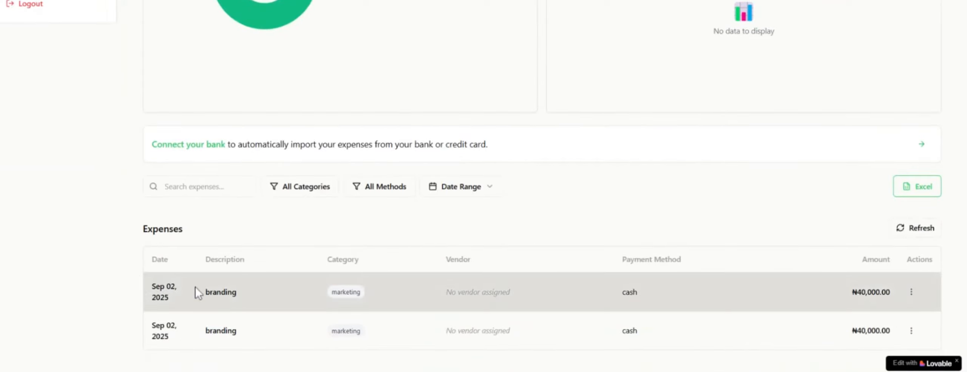
{"action": "scroll", "coordinate": [195, 281], "scroll_direction": "up", "scroll_amount": 2}
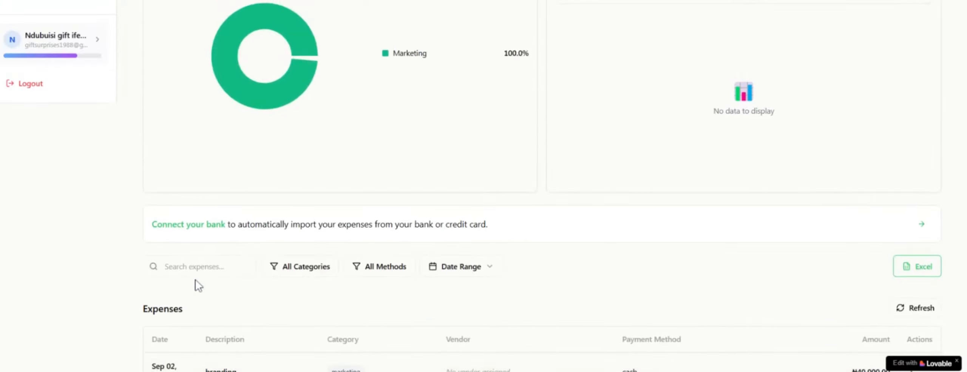
{"action": "scroll", "coordinate": [195, 281], "scroll_direction": "down", "scroll_amount": 2}
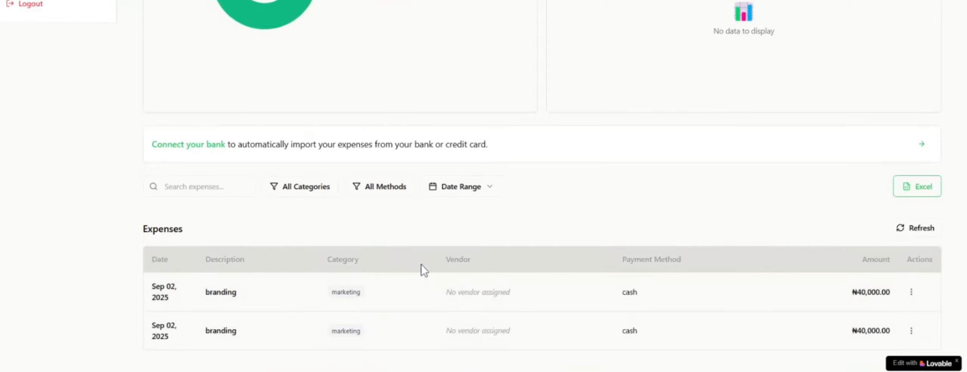
{"action": "scroll", "coordinate": [481, 266], "scroll_direction": "up", "scroll_amount": 8}
{"action": "scroll", "coordinate": [487, 265], "scroll_direction": "down", "scroll_amount": 2}
{"action": "scroll", "coordinate": [488, 266], "scroll_direction": "up", "scroll_amount": 3}
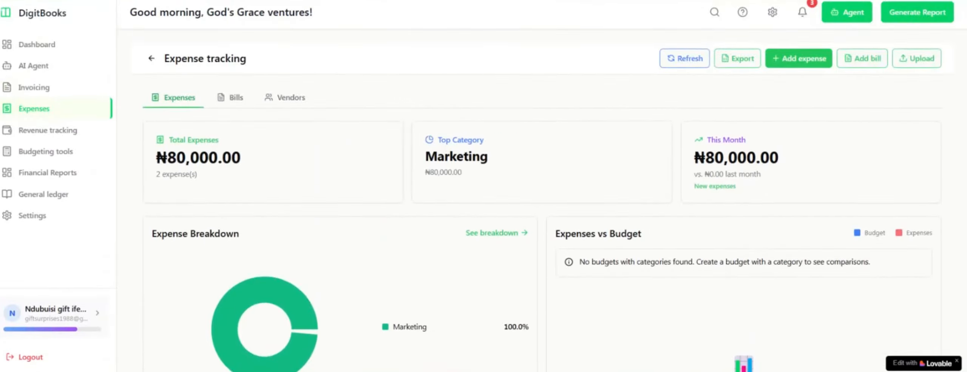
Show the payment method filter options for the expenses list.
{"action": "scroll", "coordinate": [483, 189], "scroll_direction": "down", "scroll_amount": 8}
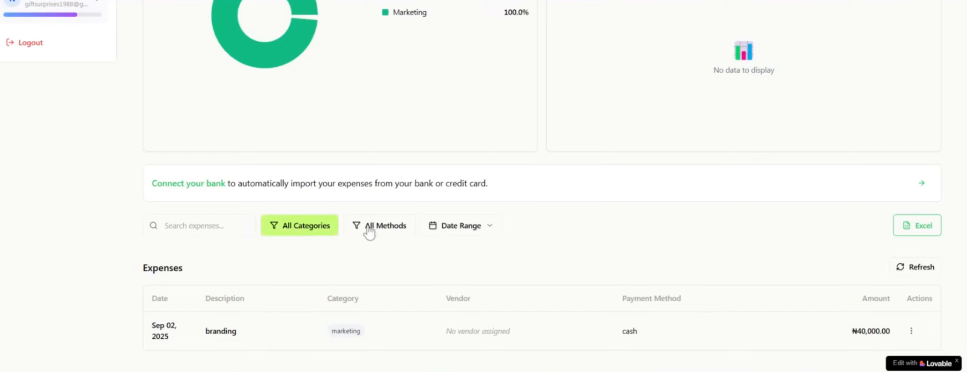
{"action": "left_click", "coordinate": [386, 226]}
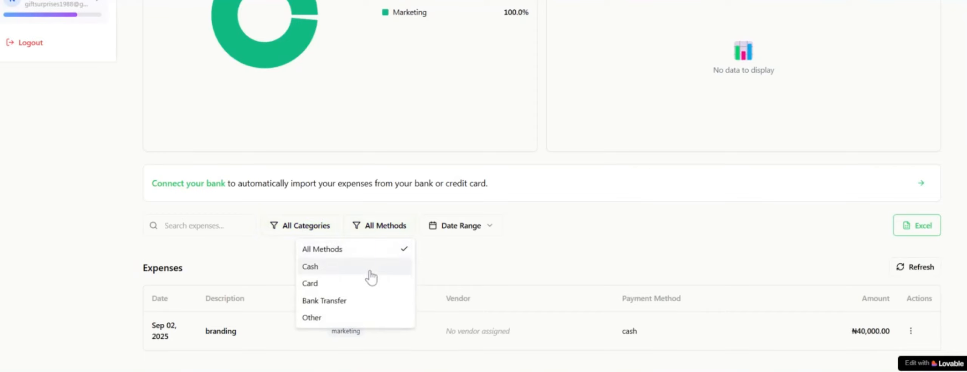
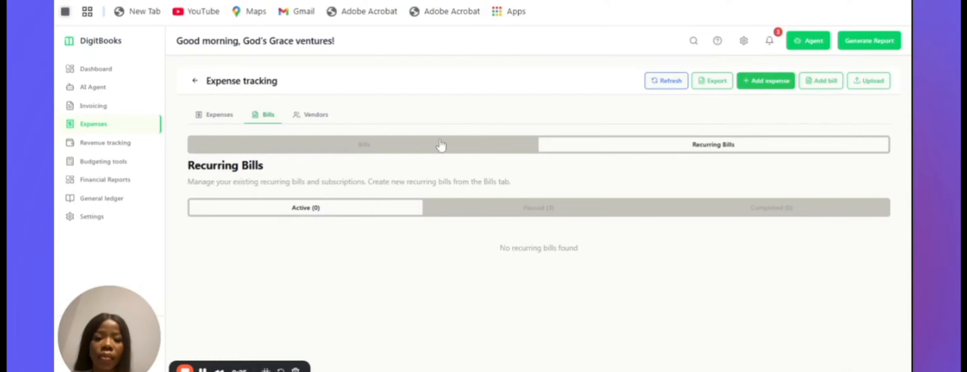
Compare the regular bills view with the recurring bills view, ending on the regular bills list.
{"action": "left_click", "coordinate": [441, 146]}
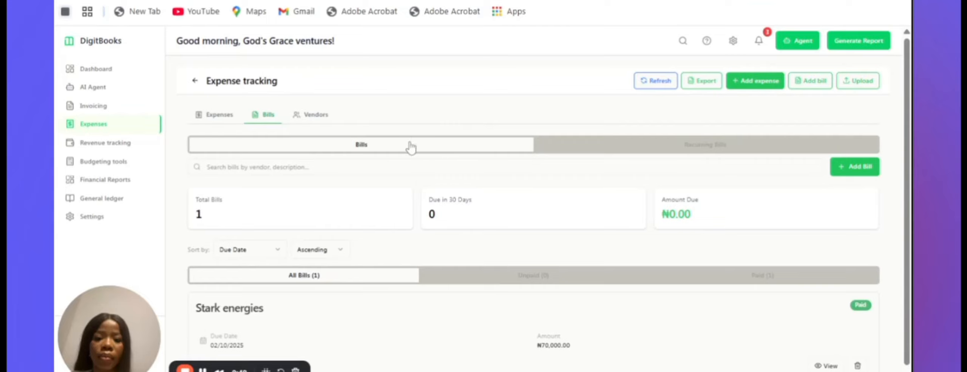
{"action": "left_click", "coordinate": [628, 152]}
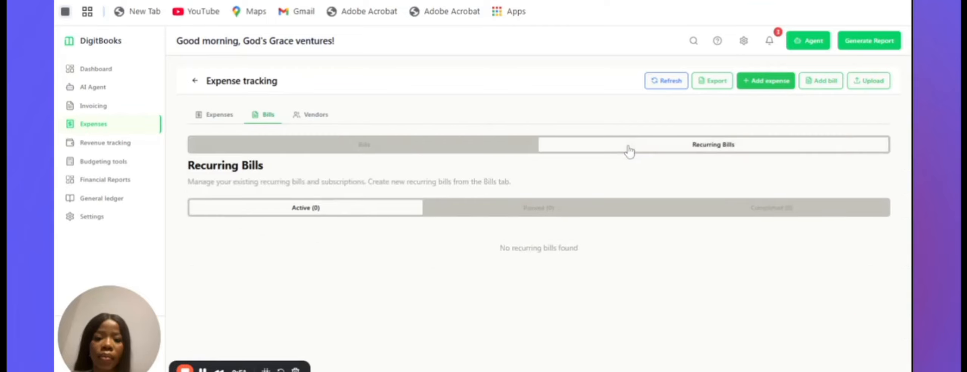
{"action": "left_click", "coordinate": [435, 147]}
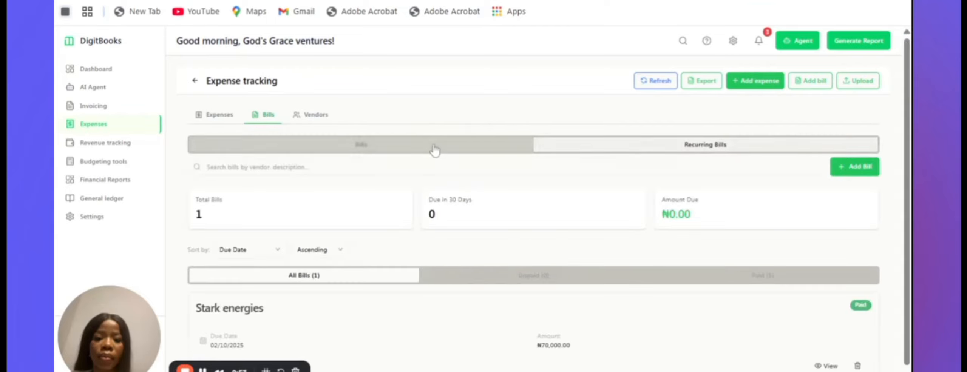
{"action": "scroll", "coordinate": [317, 225], "scroll_direction": "down", "scroll_amount": 1}
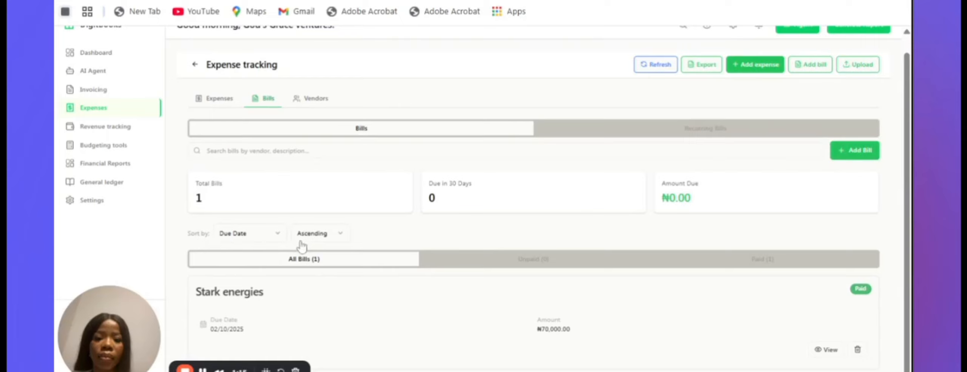
Show the sort order options for bills and compare the unpaid and paid bills lists.
{"action": "left_click", "coordinate": [338, 237]}
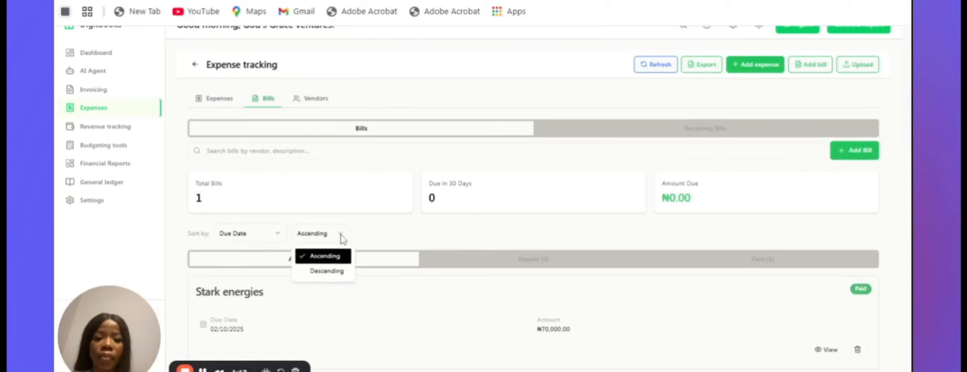
{"action": "left_click", "coordinate": [380, 233]}
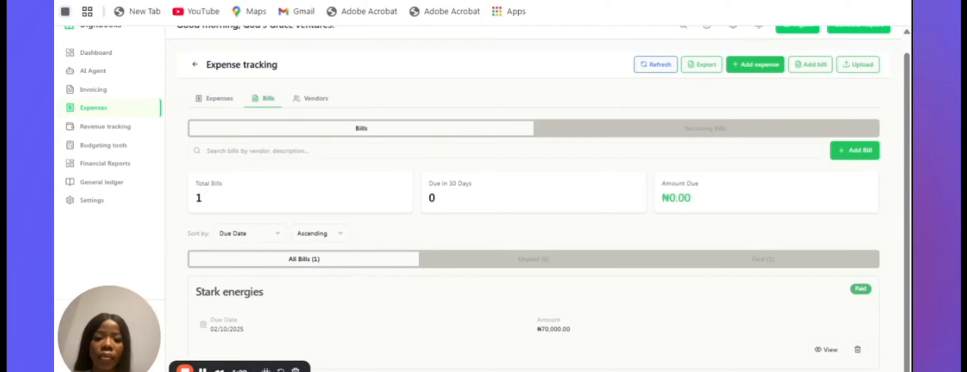
{"action": "left_click", "coordinate": [529, 260]}
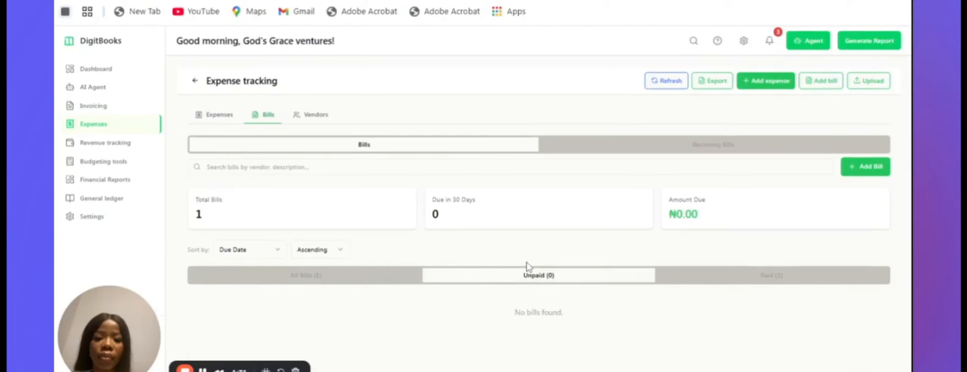
{"action": "left_click", "coordinate": [768, 282]}
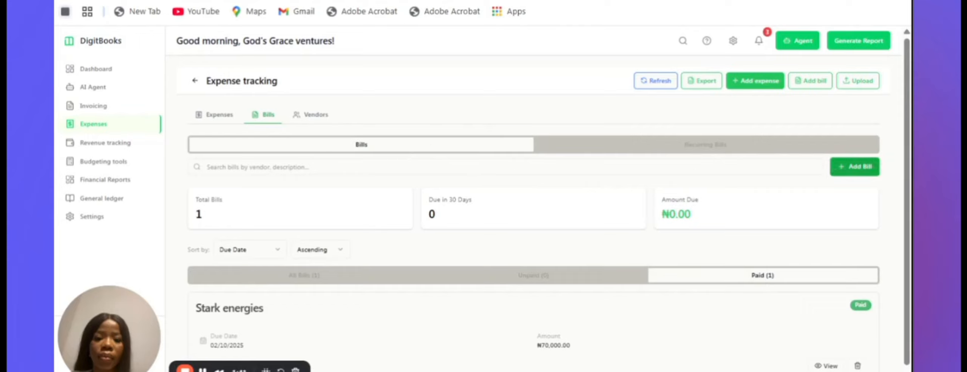
Start a new bill and preview its recurring schedule options, leaving recurrence turned off.
{"action": "left_click", "coordinate": [848, 172]}
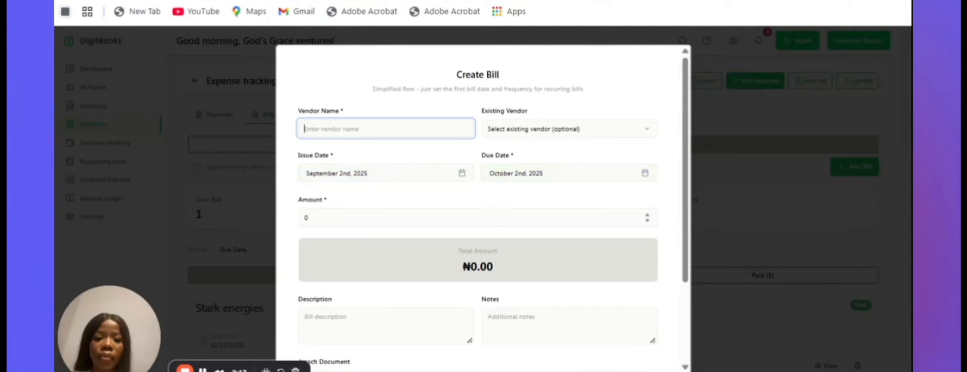
{"action": "scroll", "coordinate": [483, 233], "scroll_direction": "down", "scroll_amount": 3}
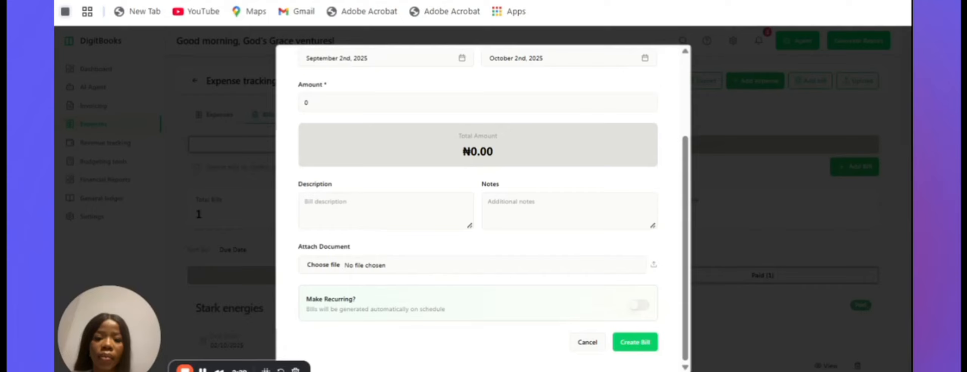
{"action": "left_click", "coordinate": [641, 306]}
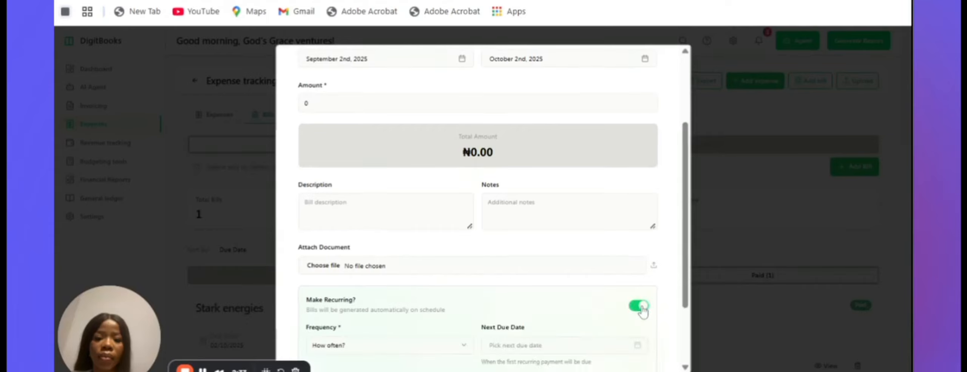
{"action": "left_click", "coordinate": [641, 307]}
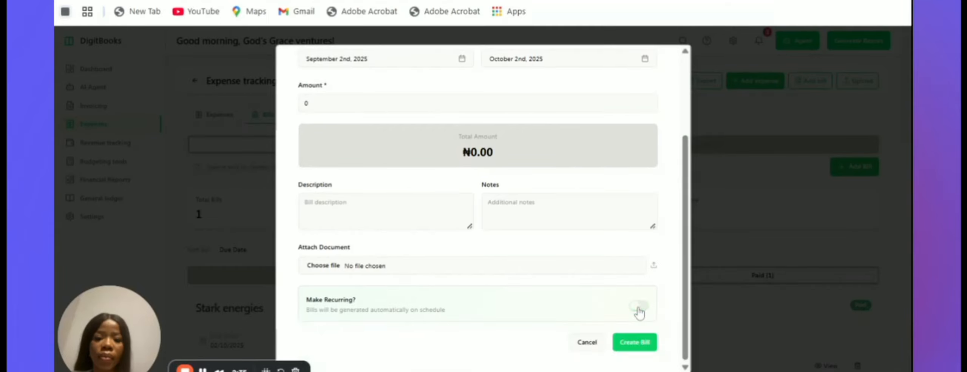
{"action": "scroll", "coordinate": [626, 244], "scroll_direction": "up", "scroll_amount": 5}
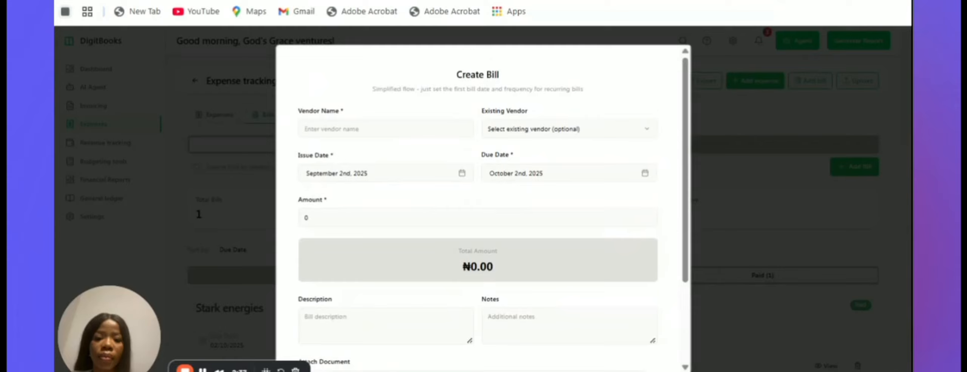
Enter total supplies as the bill's vendor name and set the amount to 60000.
{"action": "left_click", "coordinate": [386, 130]}
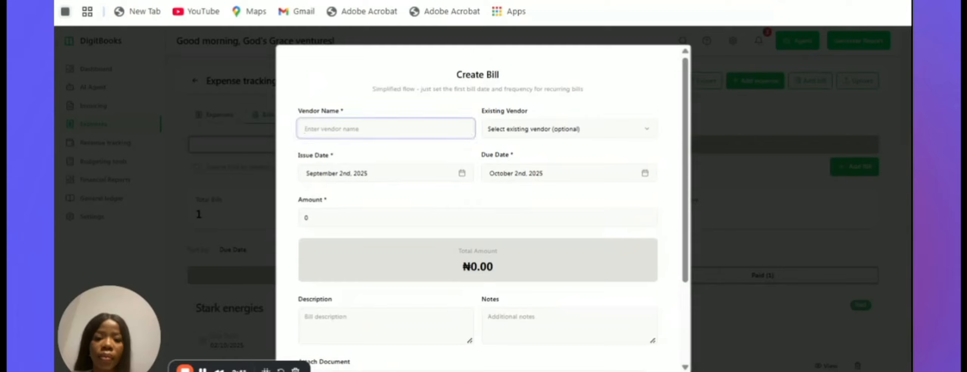
{"action": "type", "text": "total supplies"}
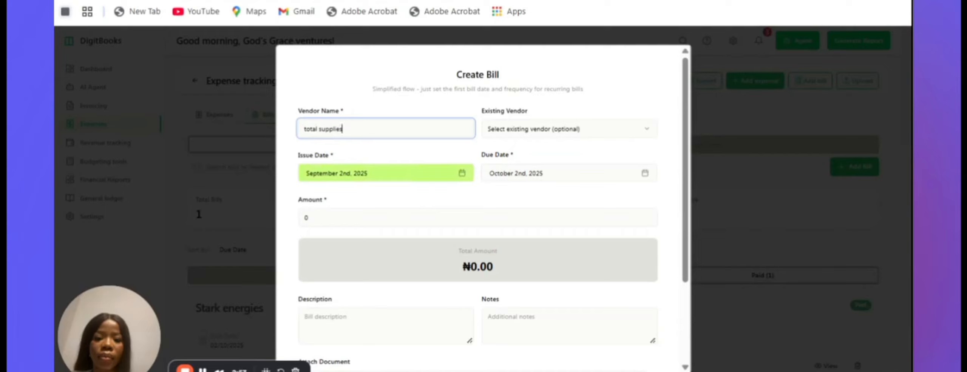
{"action": "left_click", "coordinate": [402, 216]}
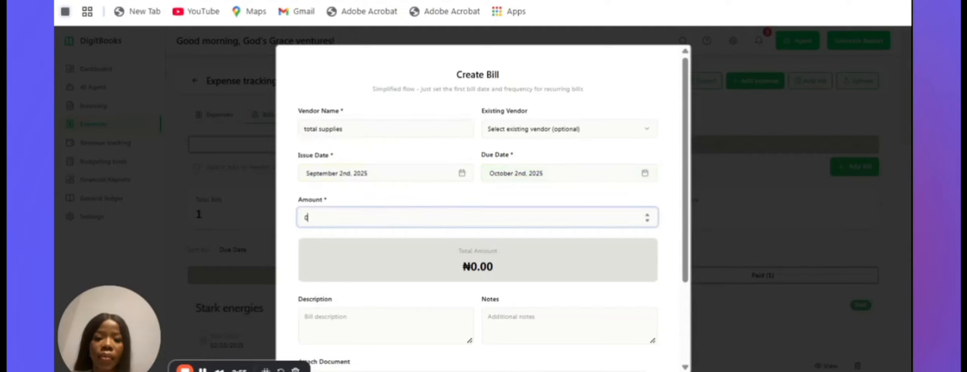
{"action": "type", "text": "60000"}
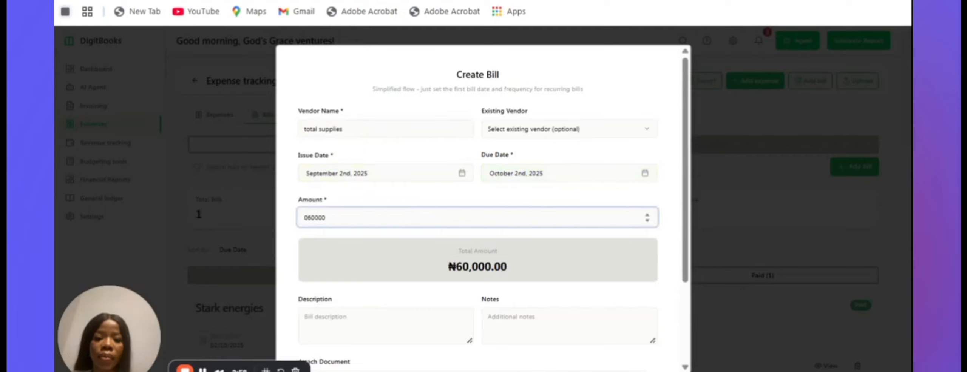
Attach receipt-1755790495589.pdf to the total supplies bill, leave the description and notes empty, and create the bill.
{"action": "scroll", "coordinate": [434, 251], "scroll_direction": "down", "scroll_amount": 3}
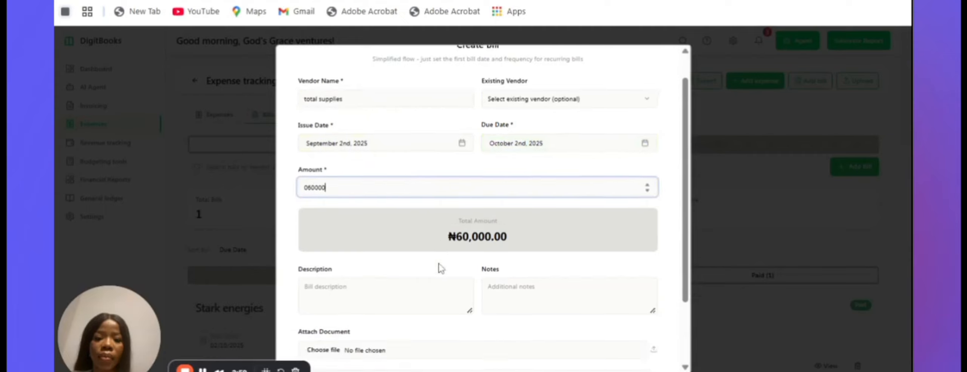
{"action": "left_click", "coordinate": [386, 212]}
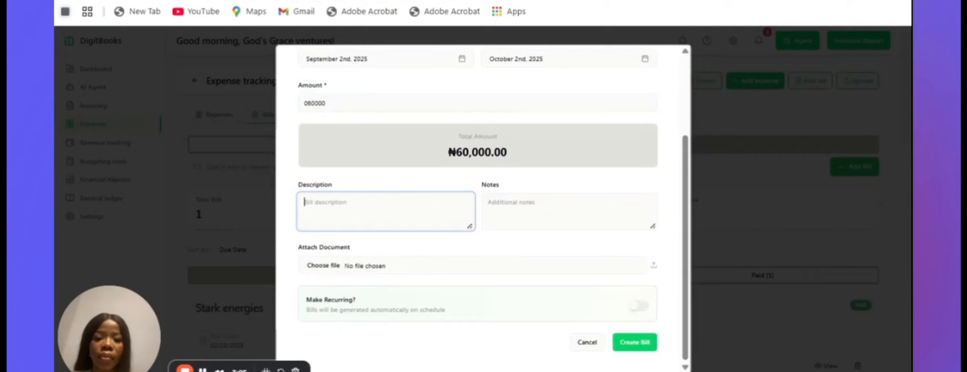
{"action": "left_click", "coordinate": [570, 211]}
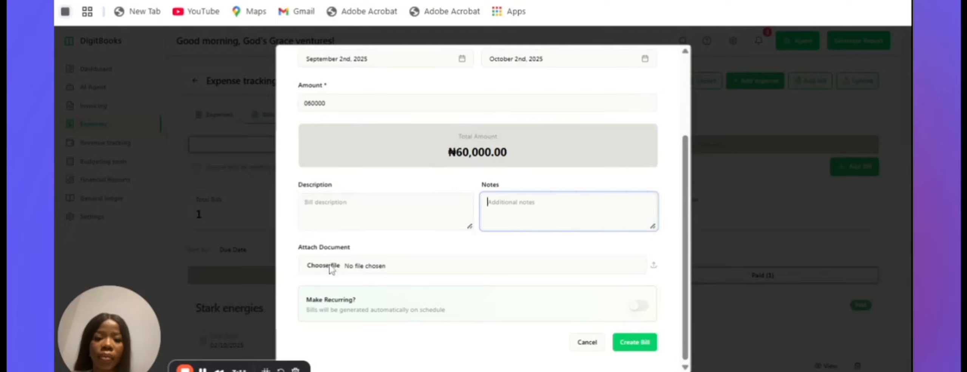
{"action": "left_click", "coordinate": [330, 267]}
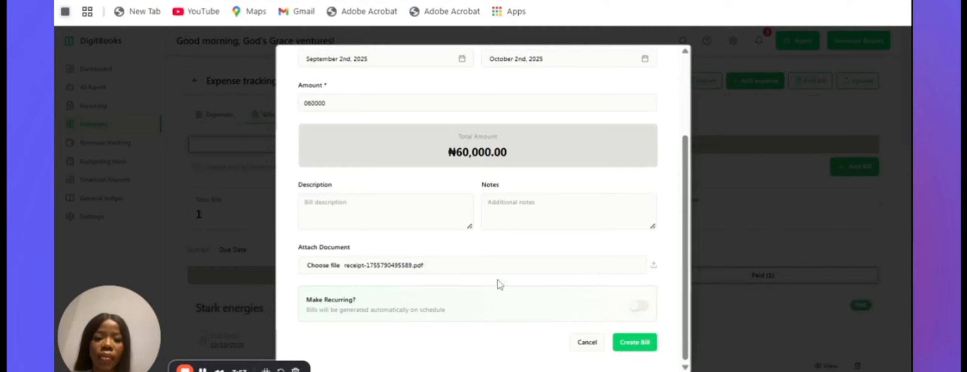
{"action": "left_click", "coordinate": [635, 347]}
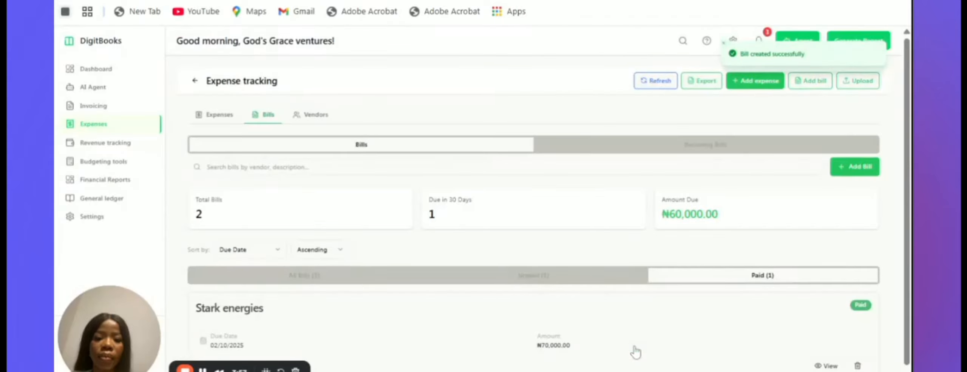
Review the new bill among all bills, then check the unpaid and paid bills lists.
{"action": "scroll", "coordinate": [635, 352], "scroll_direction": "down", "scroll_amount": 3}
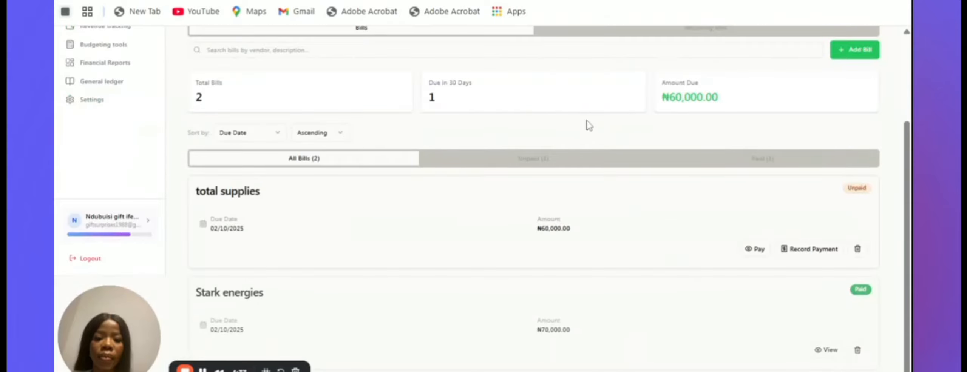
{"action": "left_click", "coordinate": [531, 166]}
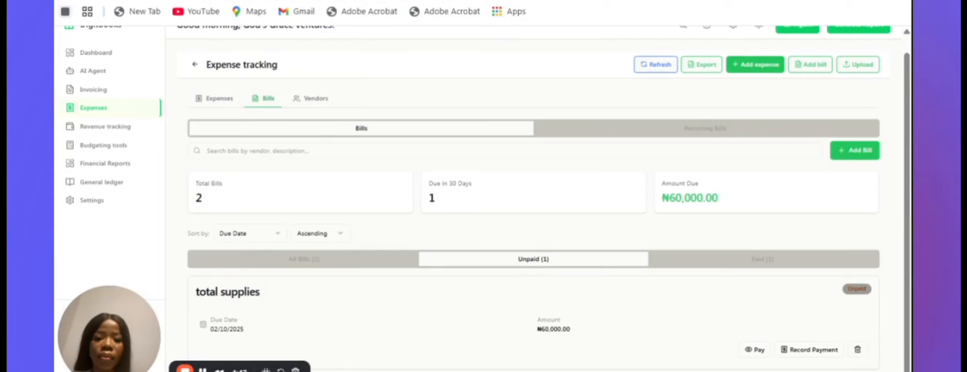
{"action": "left_click", "coordinate": [775, 261]}
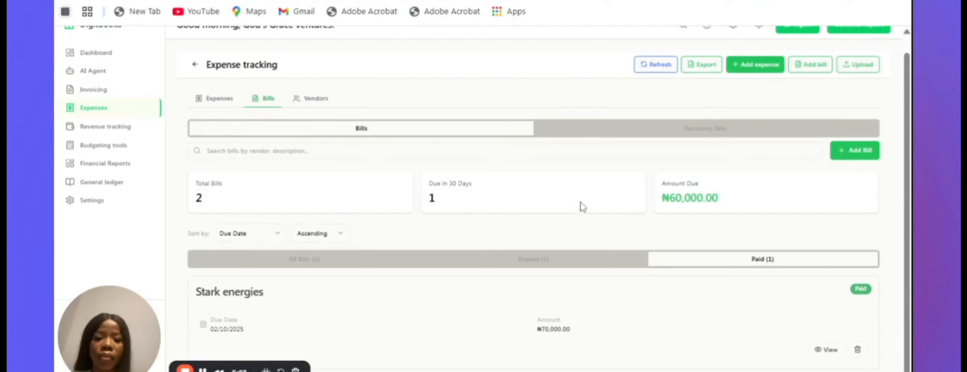
Upload the bank statement Tide Current Account_1741218382327.csv and process it with server-side processing and AI transaction formatting on.
{"action": "scroll", "coordinate": [624, 194], "scroll_direction": "up", "scroll_amount": 1}
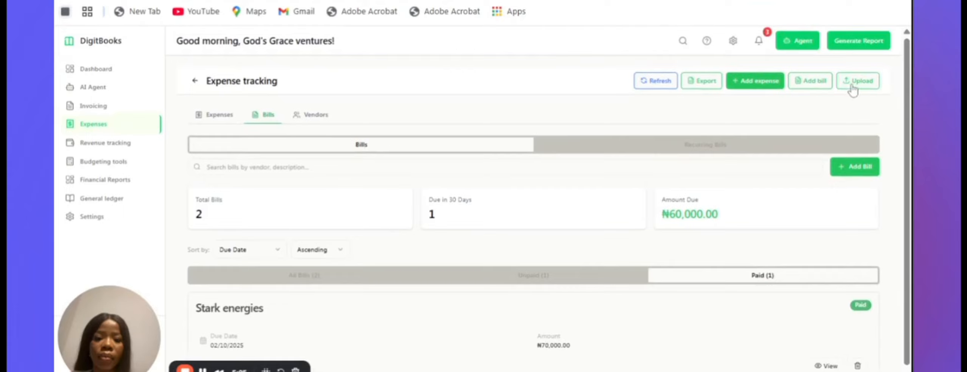
{"action": "left_click", "coordinate": [851, 87]}
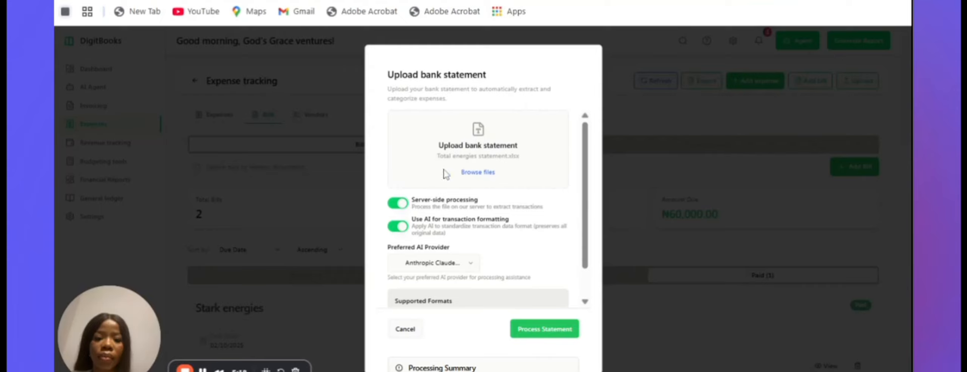
{"action": "left_click", "coordinate": [463, 175]}
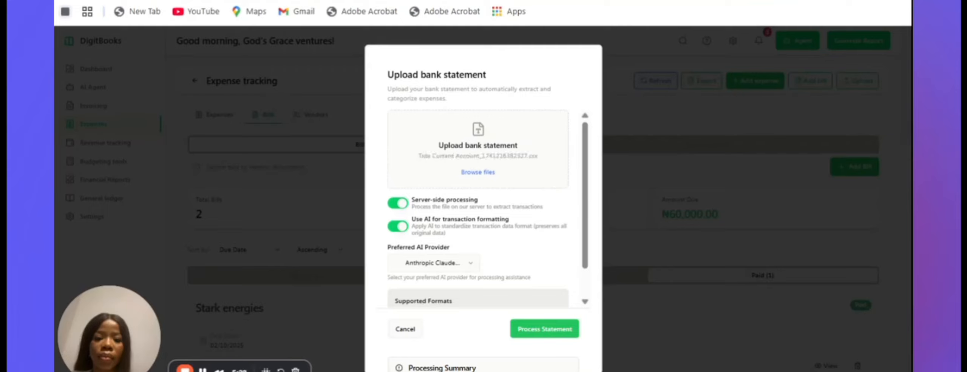
{"action": "scroll", "coordinate": [519, 244], "scroll_direction": "down", "scroll_amount": 2}
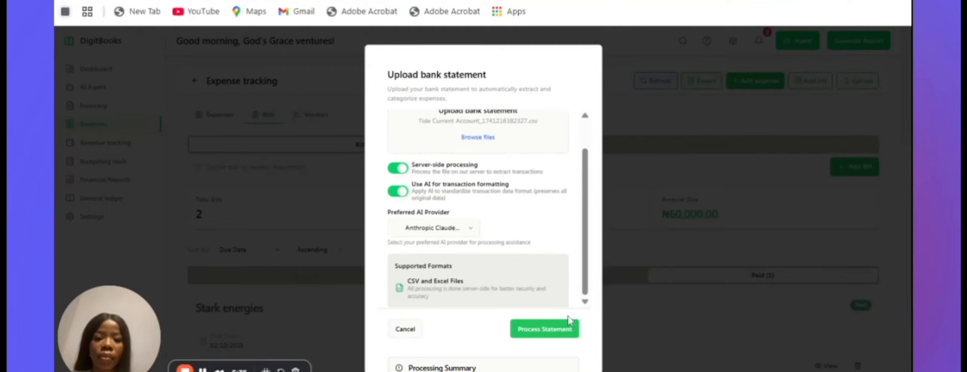
{"action": "left_click", "coordinate": [548, 334]}
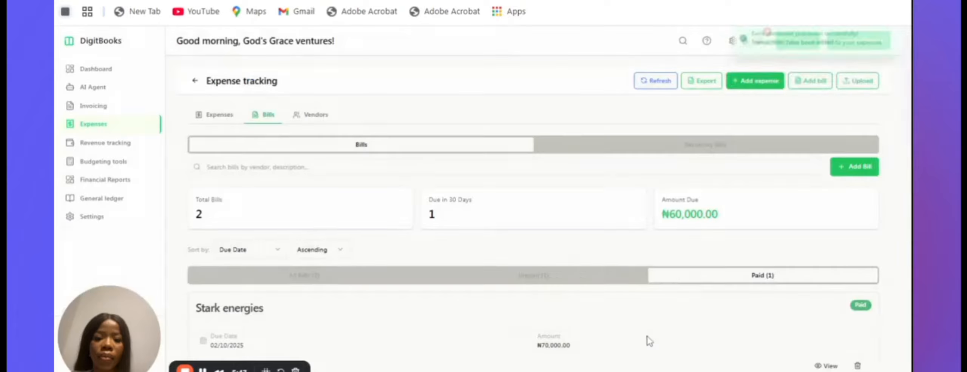
{"action": "left_click", "coordinate": [644, 338]}
Open the expenses view and examine the summary cards, the category breakdown and the transactions imported from the bank statement.
{"action": "scroll", "coordinate": [613, 282], "scroll_direction": "down", "scroll_amount": 1}
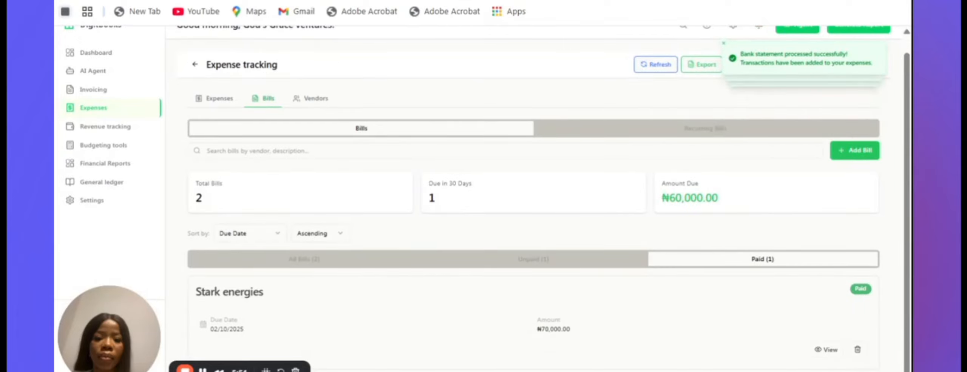
{"action": "left_click", "coordinate": [223, 102]}
{"action": "scroll", "coordinate": [371, 198], "scroll_direction": "down", "scroll_amount": 8}
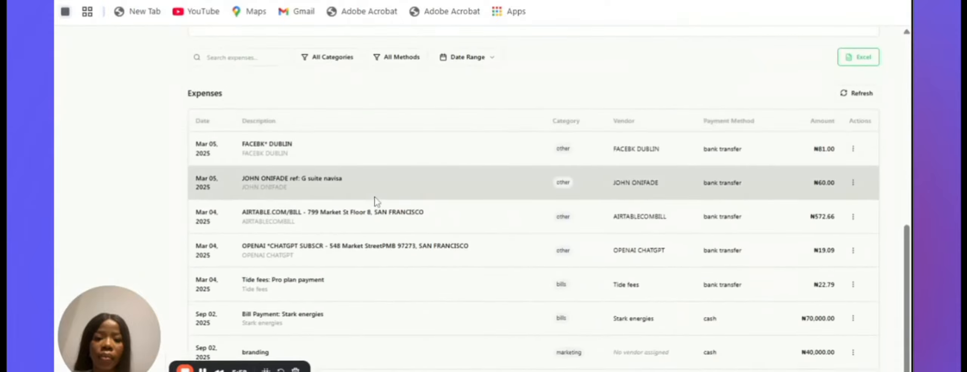
{"action": "scroll", "coordinate": [349, 168], "scroll_direction": "up", "scroll_amount": 6}
{"action": "scroll", "coordinate": [452, 340], "scroll_direction": "down", "scroll_amount": 6}
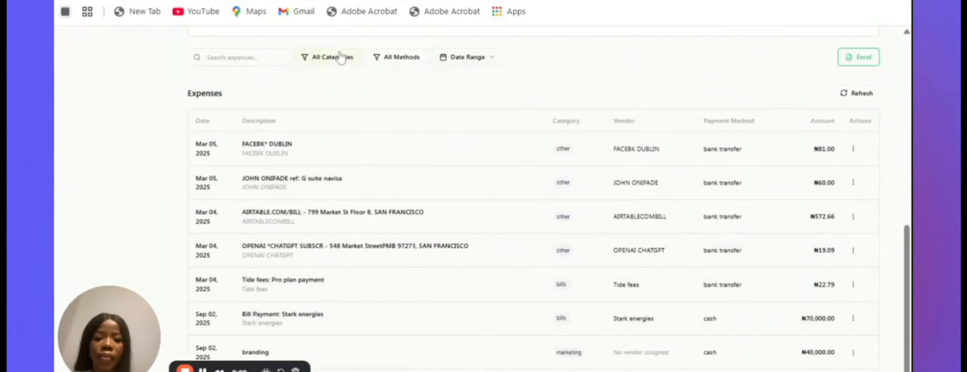
{"action": "scroll", "coordinate": [611, 183], "scroll_direction": "up", "scroll_amount": 10}
{"action": "scroll", "coordinate": [555, 214], "scroll_direction": "down", "scroll_amount": 2}
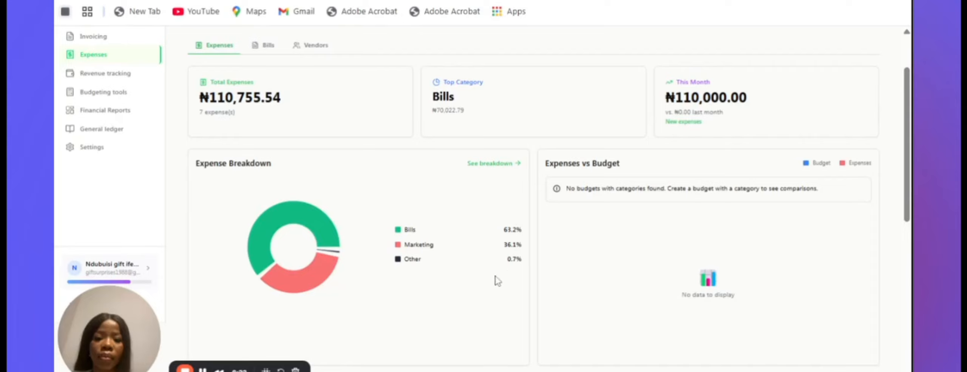
{"action": "scroll", "coordinate": [509, 284], "scroll_direction": "up", "scroll_amount": 2}
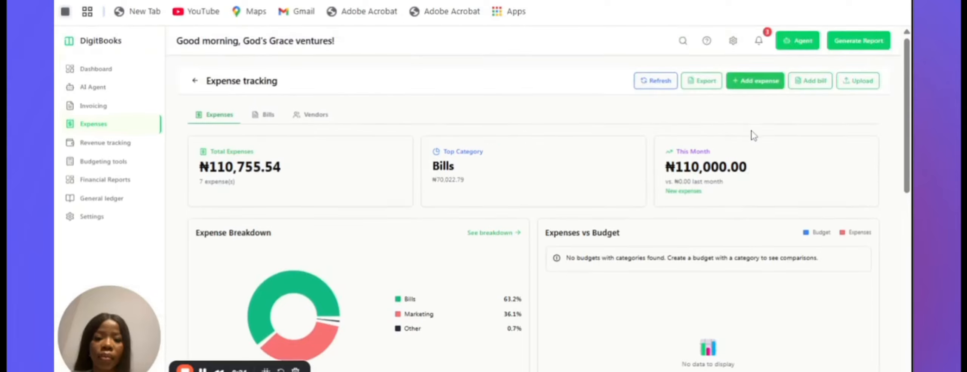
{"action": "scroll", "coordinate": [378, 238], "scroll_direction": "down", "scroll_amount": 7}
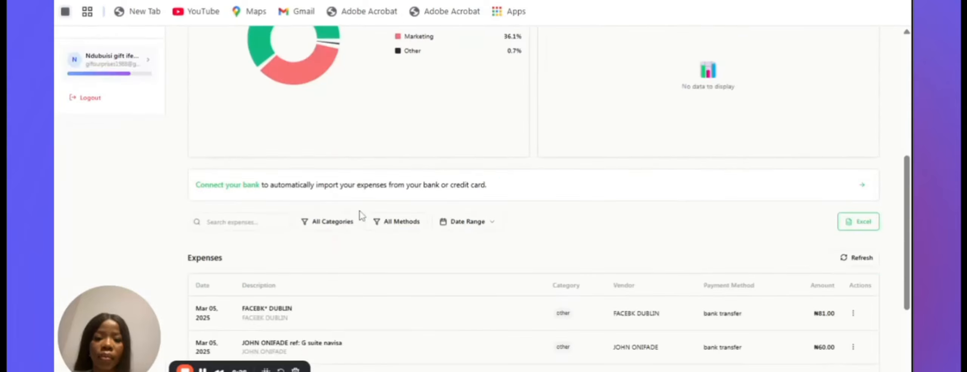
{"action": "scroll", "coordinate": [344, 216], "scroll_direction": "up", "scroll_amount": 7}
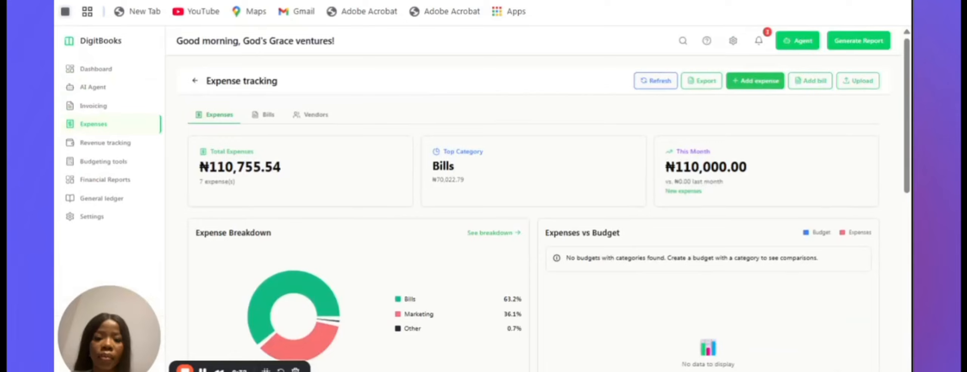
Export the expense records and go back to the list of recorded expenses.
{"action": "left_click", "coordinate": [700, 88]}
{"action": "scroll", "coordinate": [416, 208], "scroll_direction": "down", "scroll_amount": 8}
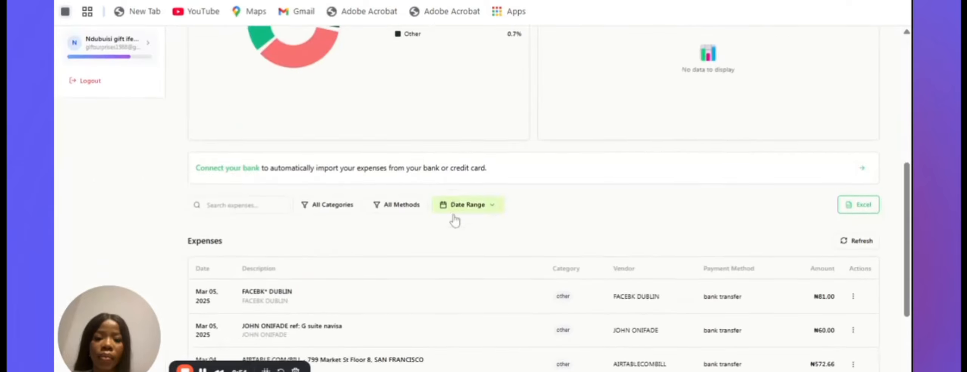
{"action": "scroll", "coordinate": [453, 216], "scroll_direction": "down", "scroll_amount": 2}
{"action": "scroll", "coordinate": [747, 243], "scroll_direction": "down", "scroll_amount": 3}
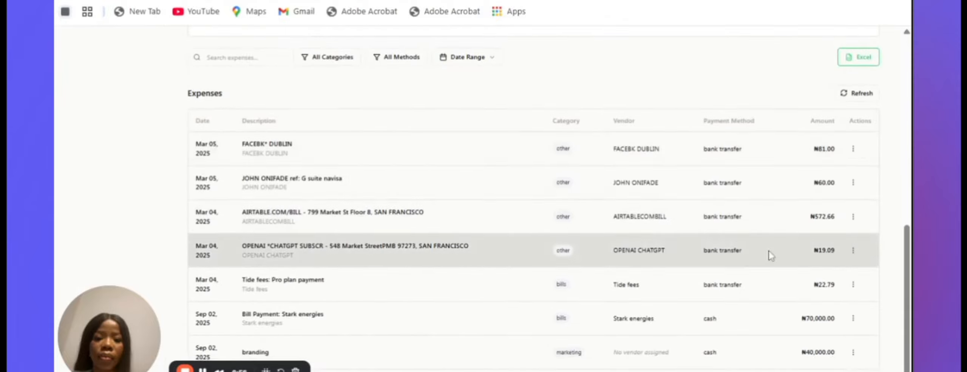
Check the actions available for the FACEBK* DUBLIN expense, then export the expense list to Excel.
{"action": "left_click", "coordinate": [852, 149]}
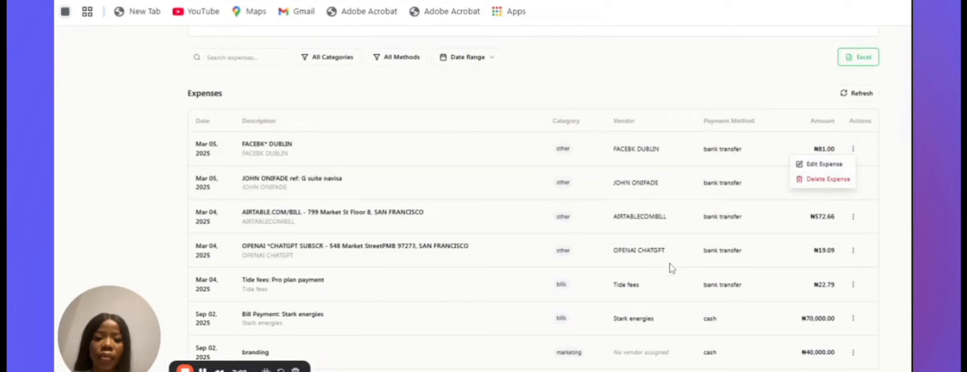
{"action": "left_click", "coordinate": [861, 95]}
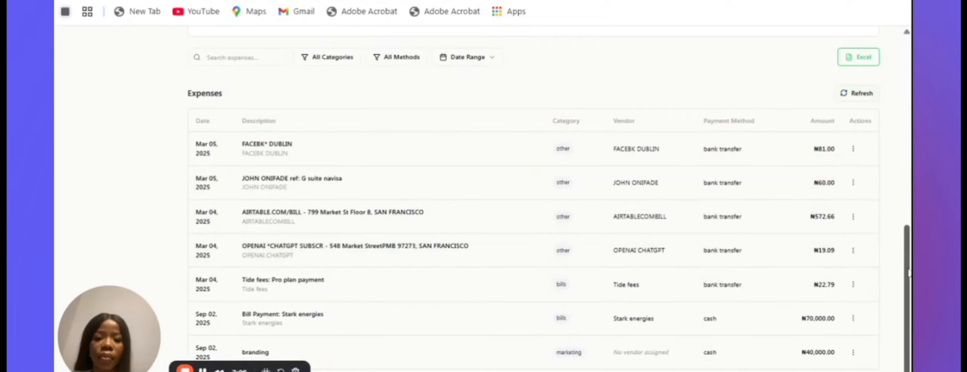
{"action": "scroll", "coordinate": [911, 274], "scroll_direction": "up", "scroll_amount": 4}
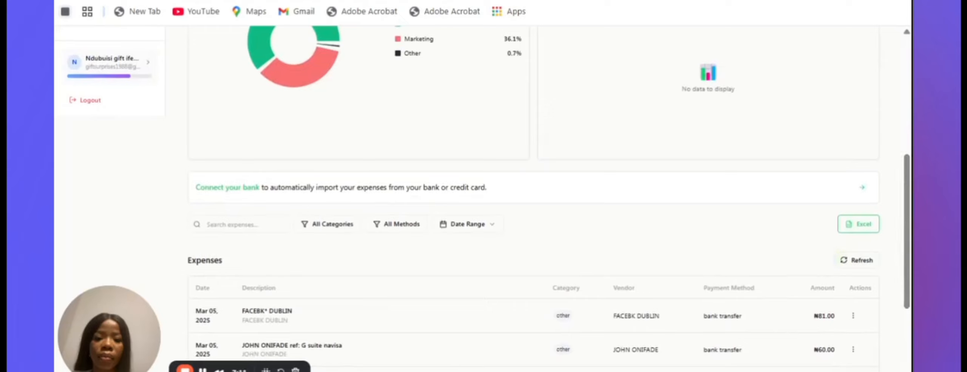
{"action": "left_click", "coordinate": [861, 224]}
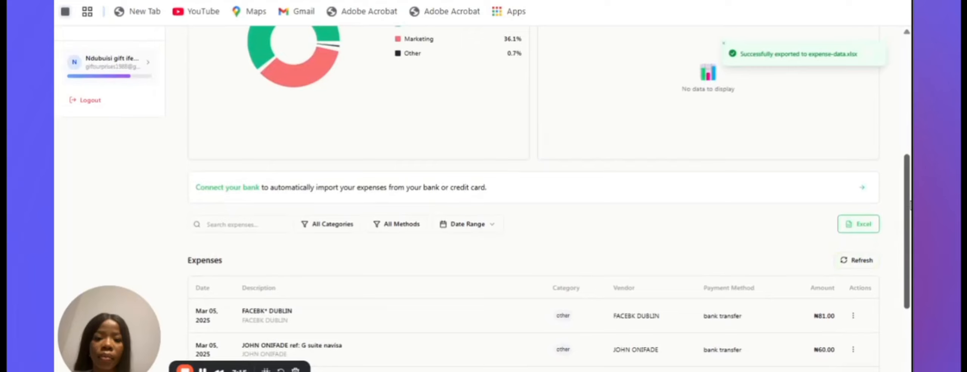
Examine the expense summary cards, category breakdown, budget comparison, bank connection option and the recorded expenses table.
{"action": "scroll", "coordinate": [488, 196], "scroll_direction": "up", "scroll_amount": 6}
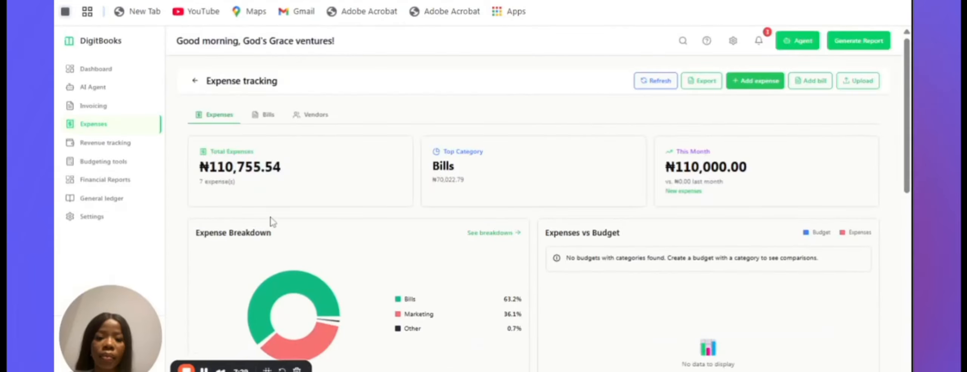
{"action": "scroll", "coordinate": [425, 292], "scroll_direction": "down", "scroll_amount": 1}
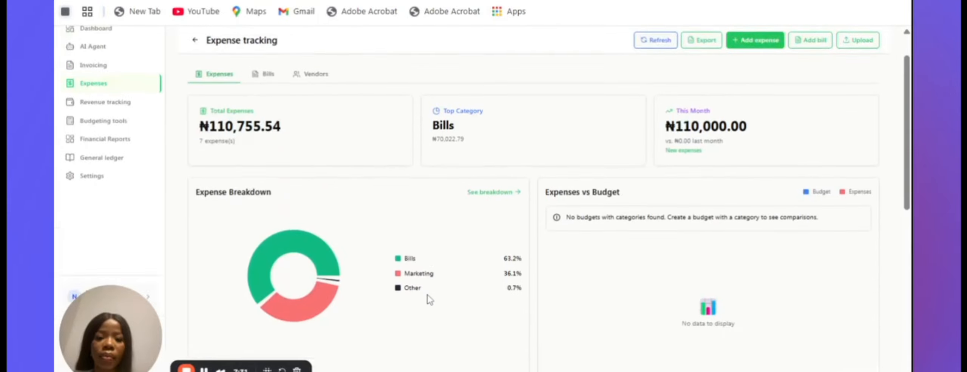
{"action": "scroll", "coordinate": [415, 297], "scroll_direction": "up", "scroll_amount": 1}
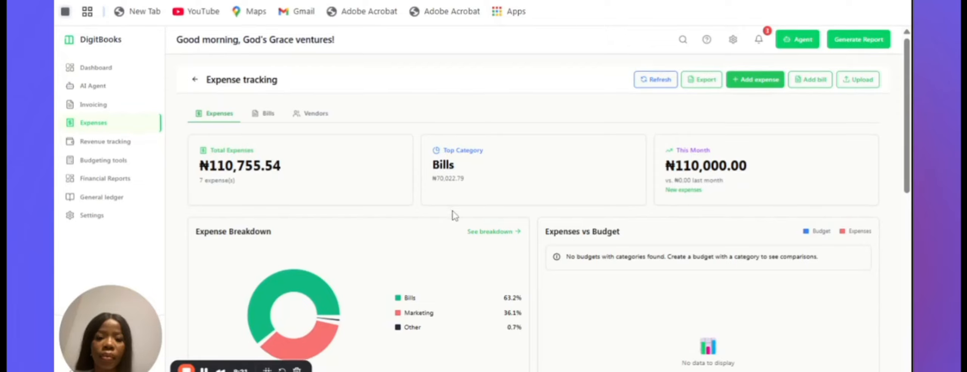
{"action": "scroll", "coordinate": [450, 215], "scroll_direction": "down", "scroll_amount": 5}
{"action": "scroll", "coordinate": [438, 220], "scroll_direction": "up", "scroll_amount": 4}
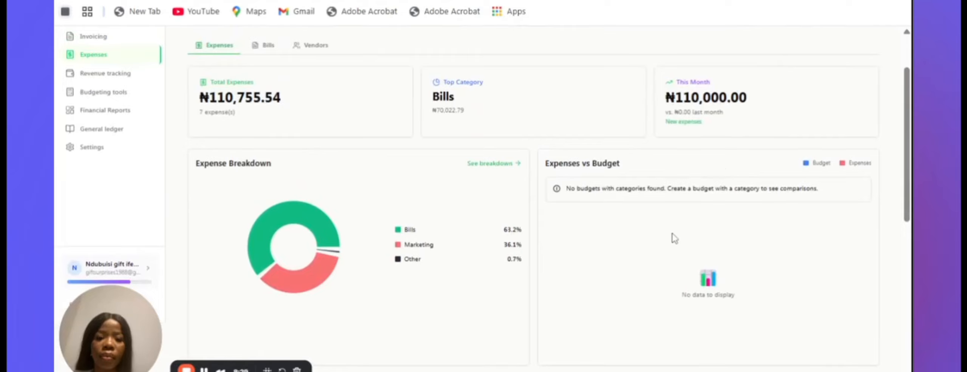
{"action": "scroll", "coordinate": [718, 265], "scroll_direction": "down", "scroll_amount": 3}
{"action": "scroll", "coordinate": [700, 233], "scroll_direction": "up", "scroll_amount": 5}
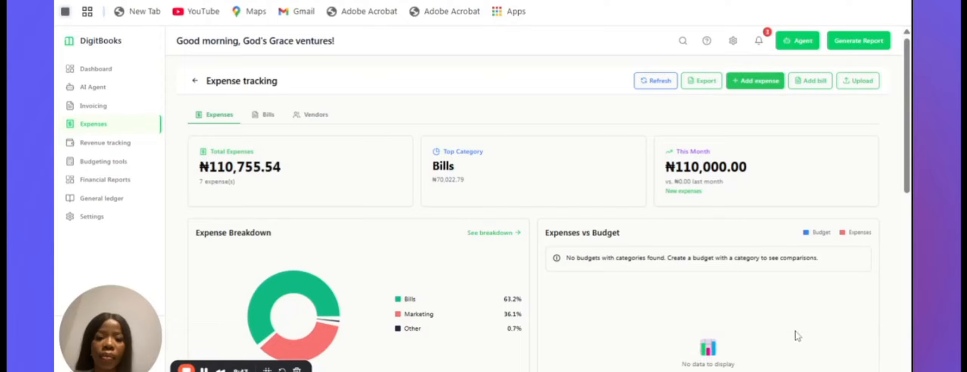
{"action": "scroll", "coordinate": [774, 310], "scroll_direction": "down", "scroll_amount": 9}
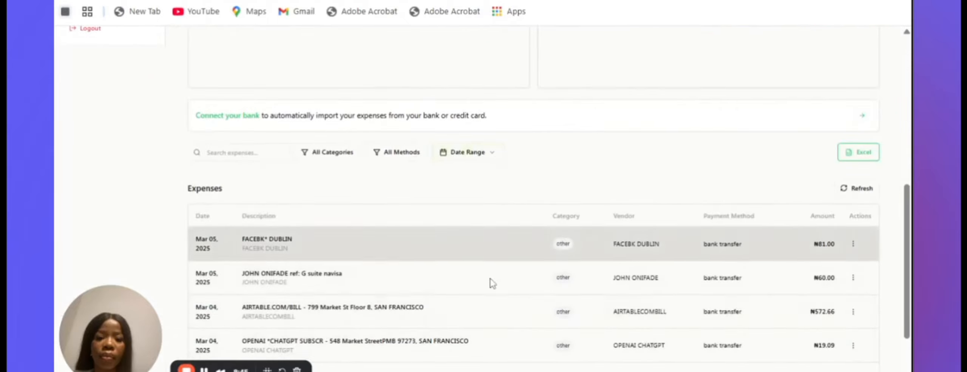
{"action": "scroll", "coordinate": [491, 282], "scroll_direction": "down", "scroll_amount": 2}
{"action": "scroll", "coordinate": [306, 257], "scroll_direction": "up", "scroll_amount": 9}
{"action": "scroll", "coordinate": [307, 265], "scroll_direction": "down", "scroll_amount": 5}
{"action": "scroll", "coordinate": [279, 302], "scroll_direction": "up", "scroll_amount": 3}
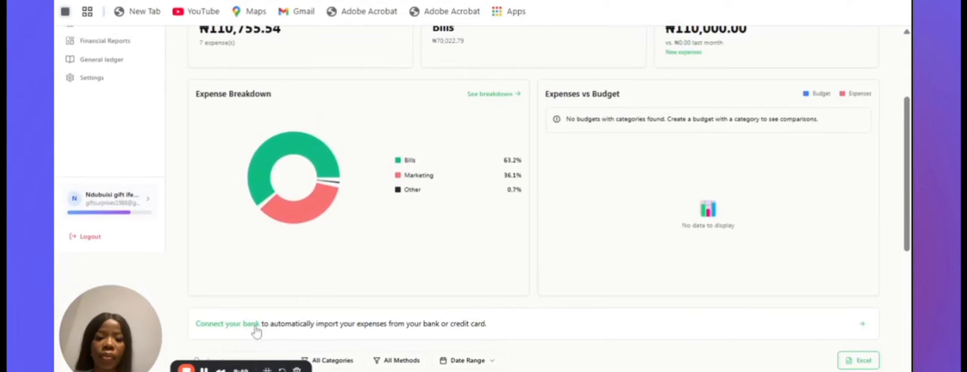
{"action": "scroll", "coordinate": [259, 332], "scroll_direction": "down", "scroll_amount": 2}
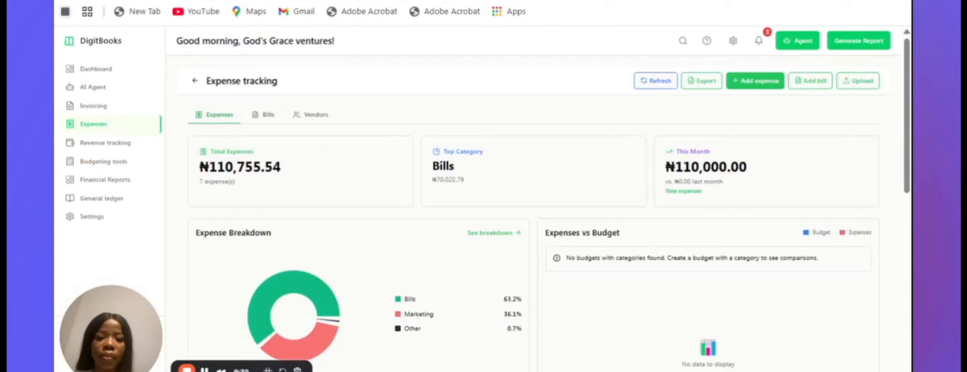
Review the vendors list and its export, import and add options, then return to the expenses overview.
{"action": "left_click", "coordinate": [313, 117]}
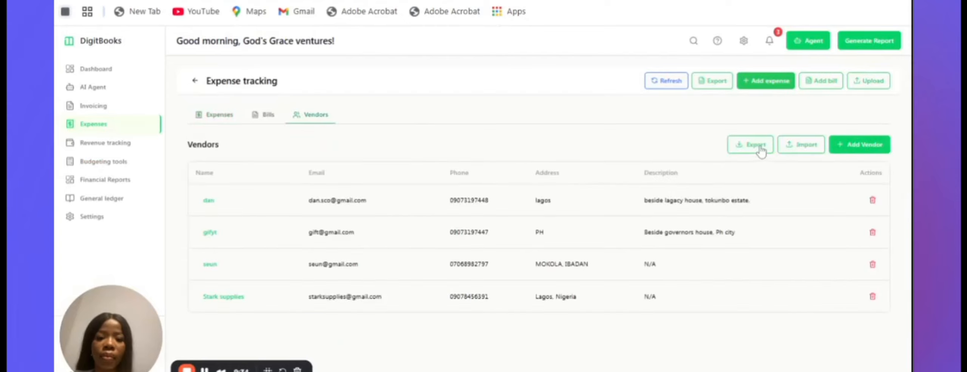
{"action": "left_click", "coordinate": [857, 151]}
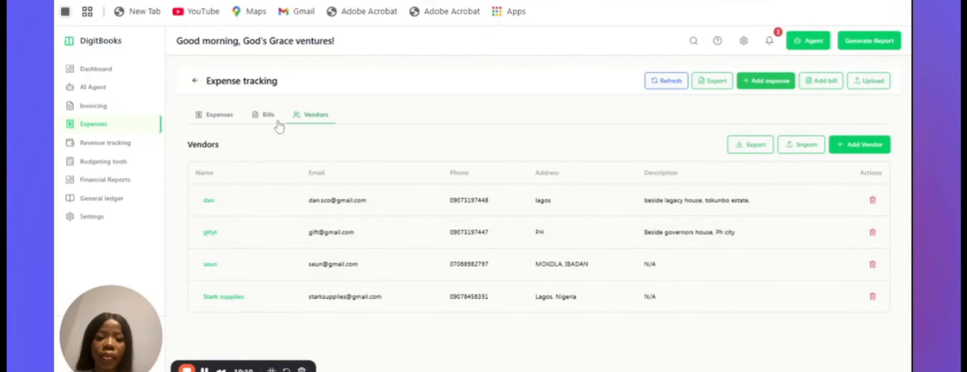
{"action": "left_click", "coordinate": [223, 117]}
{"action": "scroll", "coordinate": [485, 170], "scroll_direction": "down", "scroll_amount": 1}
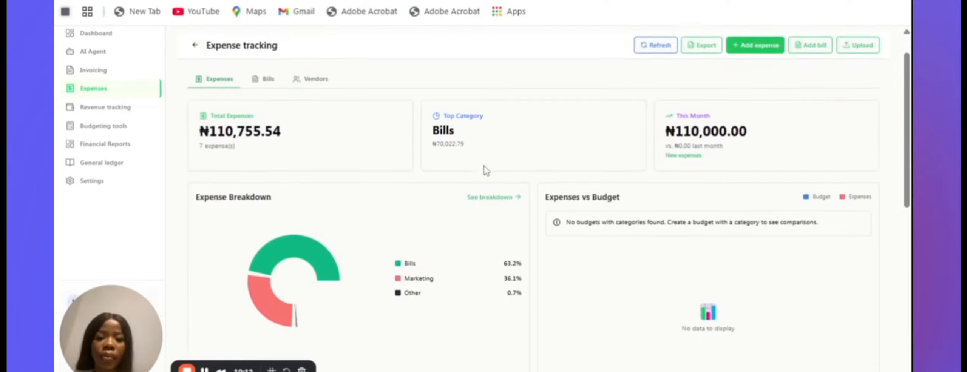
{"action": "scroll", "coordinate": [486, 171], "scroll_direction": "down", "scroll_amount": 1}
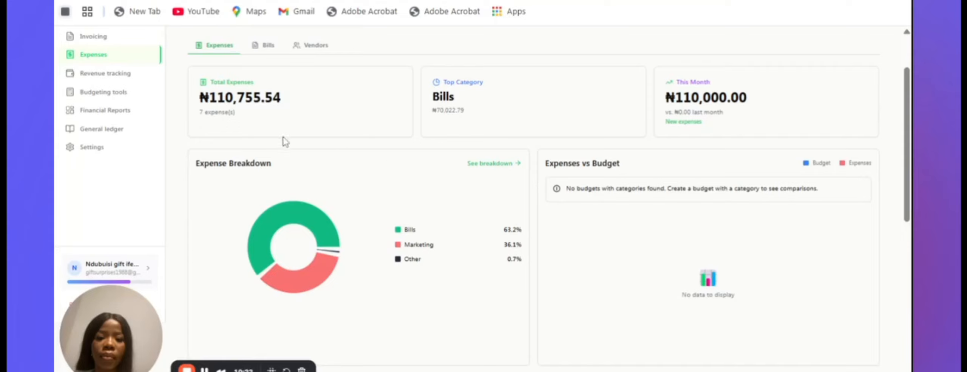
{"action": "scroll", "coordinate": [284, 142], "scroll_direction": "up", "scroll_amount": 2}
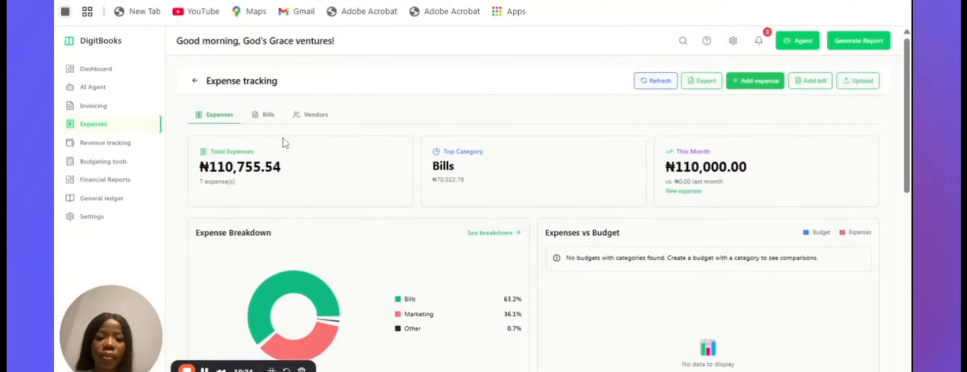